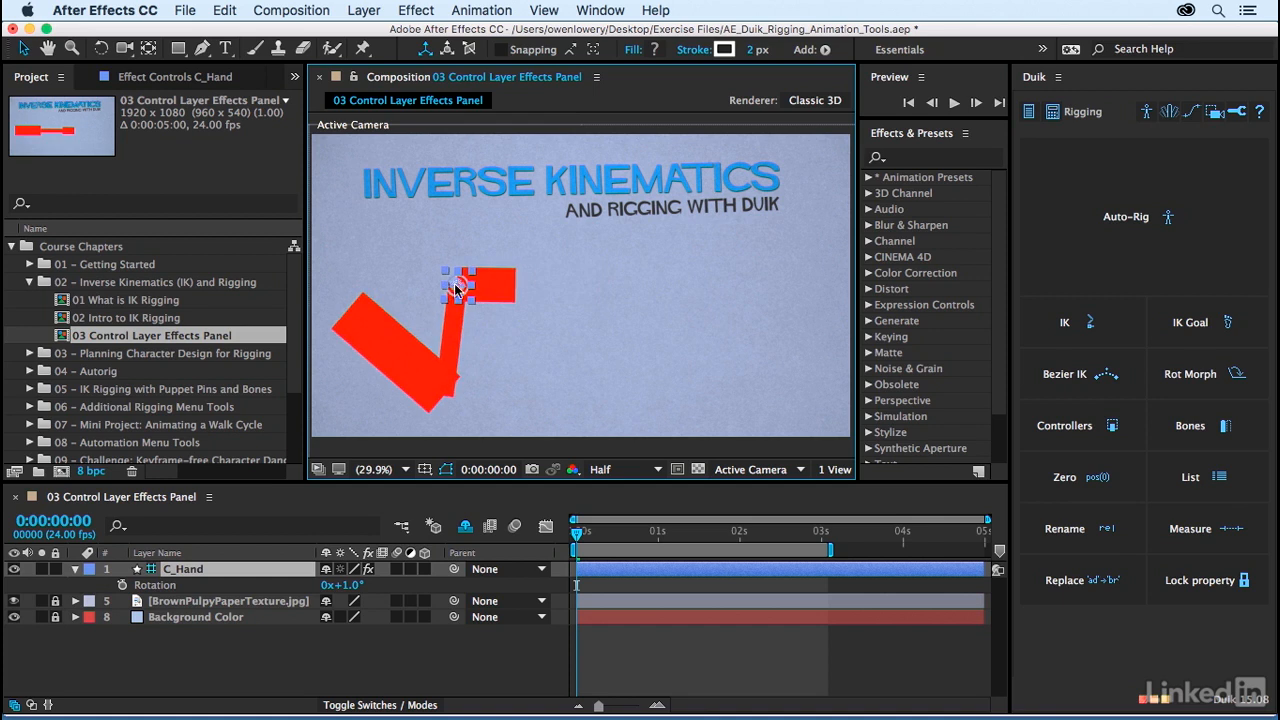
Keyframe the C_Hand controller's position at the first frame, and move it to about 1461, 597 at 0:00:00:22.
{"action": "key", "text": "p"}
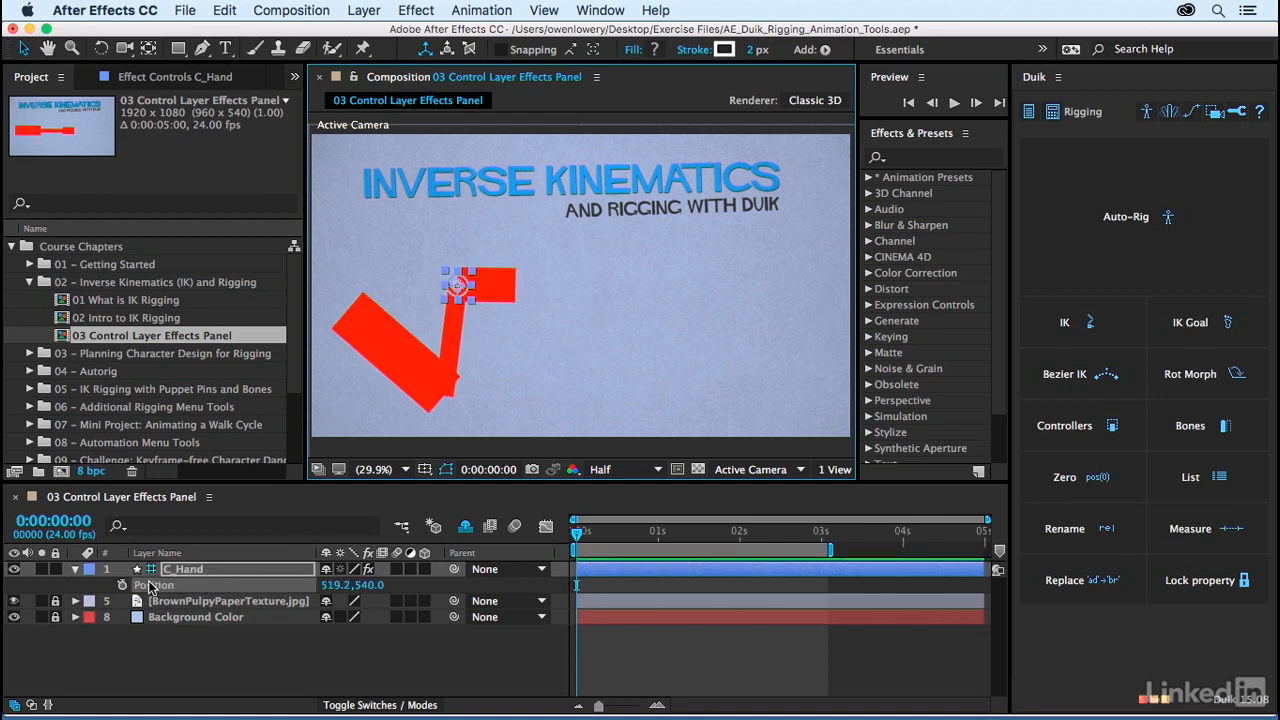
{"action": "left_click", "coordinate": [122, 585]}
{"action": "left_click_drag", "start_coordinate": [577, 532], "coordinate": [654, 537]}
{"action": "left_click_drag", "start_coordinate": [463, 293], "coordinate": [753, 308]}
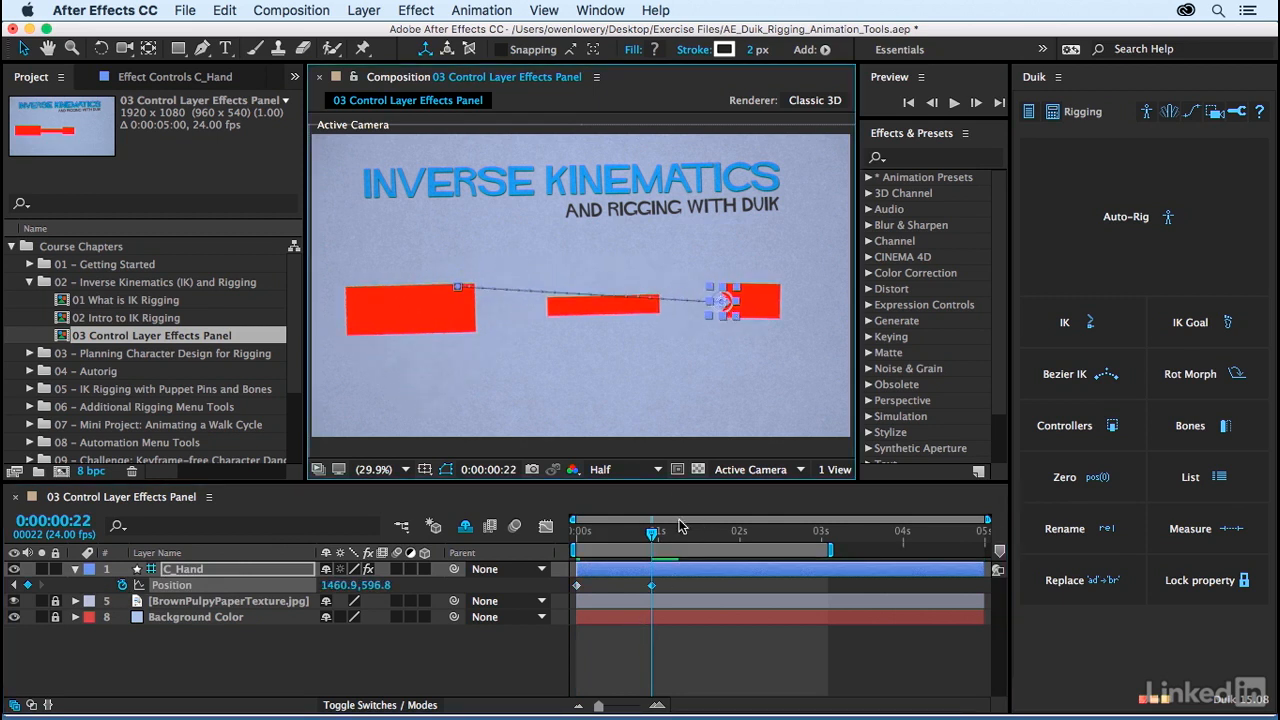
Add C_Hand position keyframes of about 1287, 951 at 0:00:01:23 and about 583, 614 at 0:00:02:22.
{"action": "left_click_drag", "start_coordinate": [681, 527], "coordinate": [736, 531]}
{"action": "left_click_drag", "start_coordinate": [728, 314], "coordinate": [721, 392]}
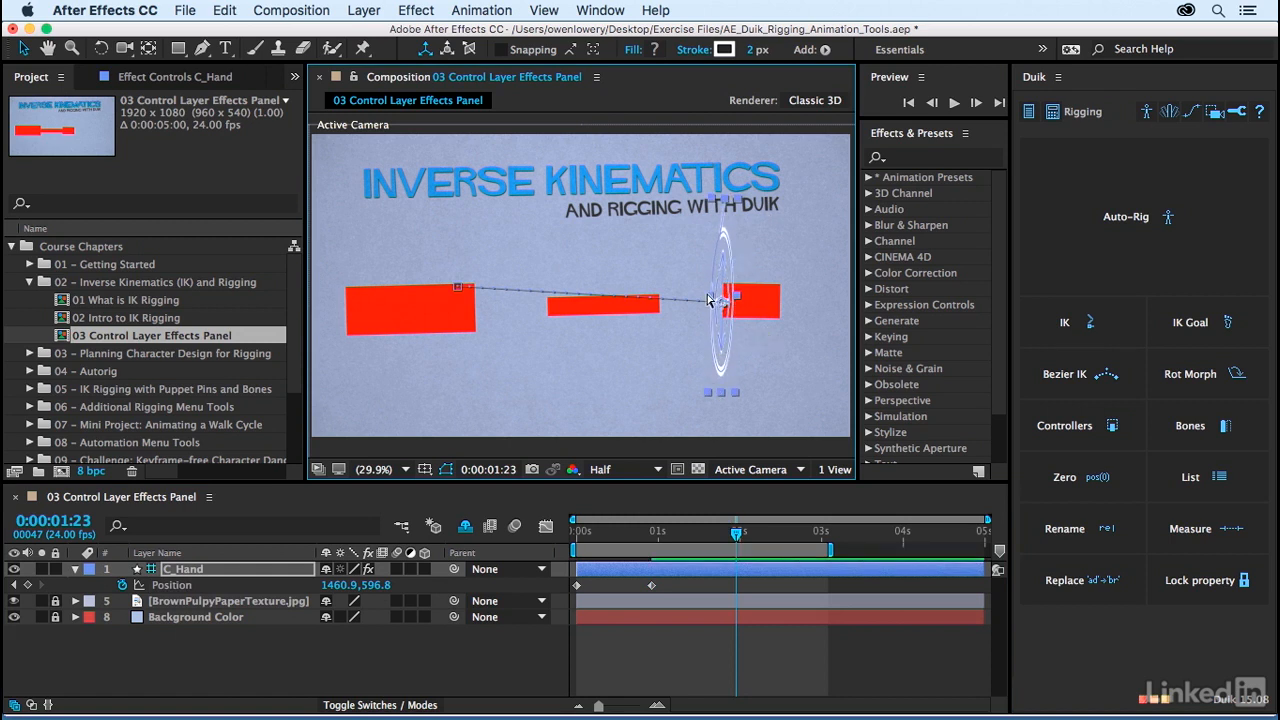
{"action": "key", "text": "super+z"}
{"action": "left_click_drag", "start_coordinate": [727, 306], "coordinate": [664, 412]}
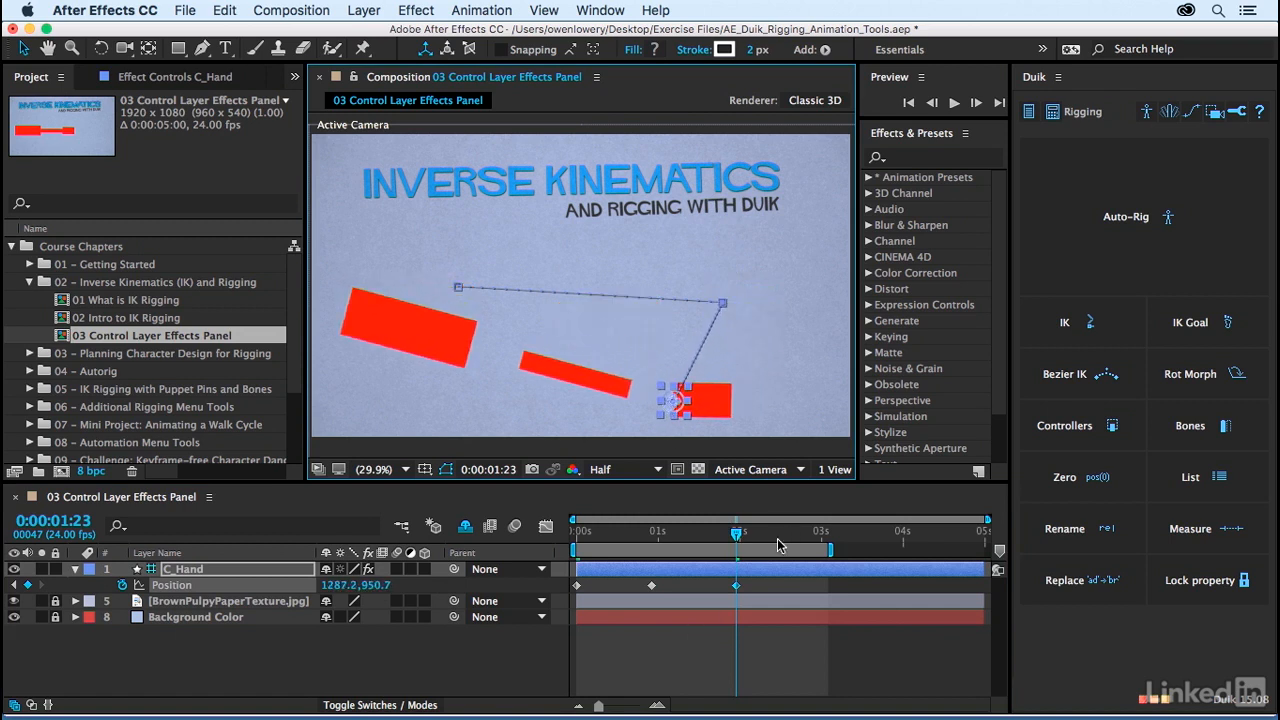
{"action": "left_click_drag", "start_coordinate": [779, 544], "coordinate": [815, 538]}
{"action": "left_click_drag", "start_coordinate": [674, 410], "coordinate": [483, 313]}
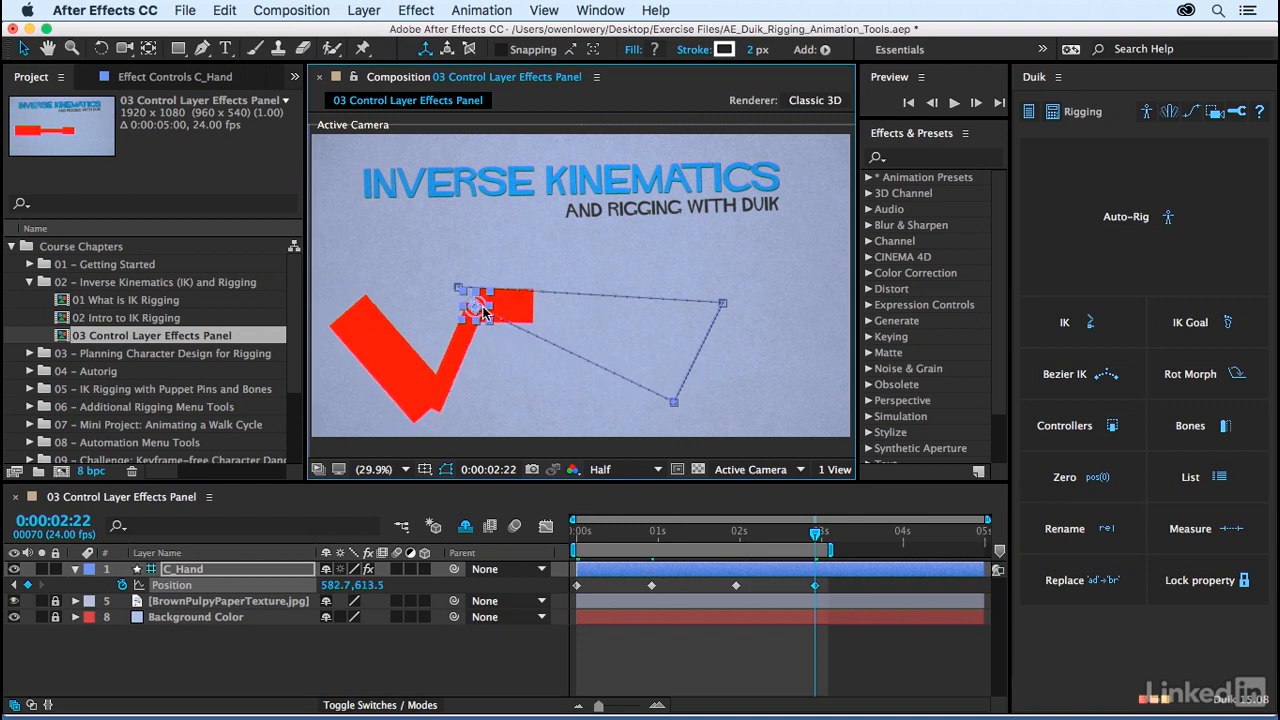
Preview the arm animation and return to the first frame.
{"action": "key", "text": "space"}
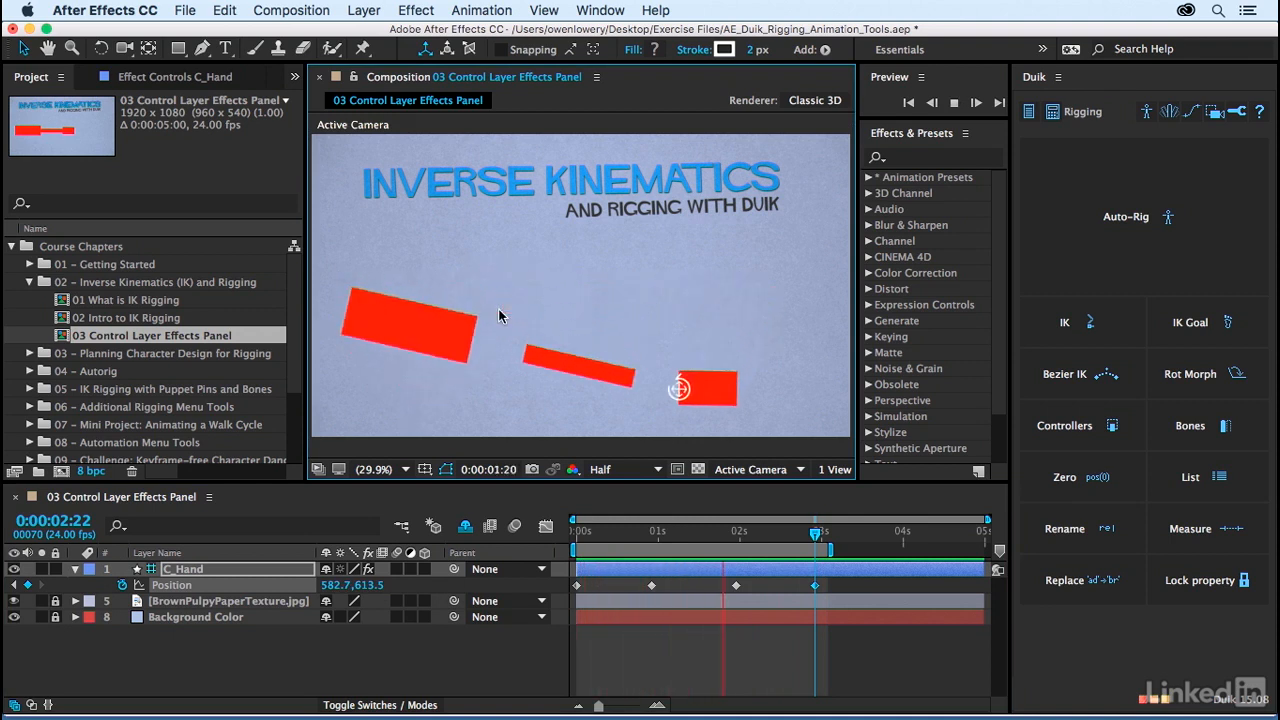
{"action": "key", "text": "space"}
{"action": "left_click", "coordinate": [580, 535]}
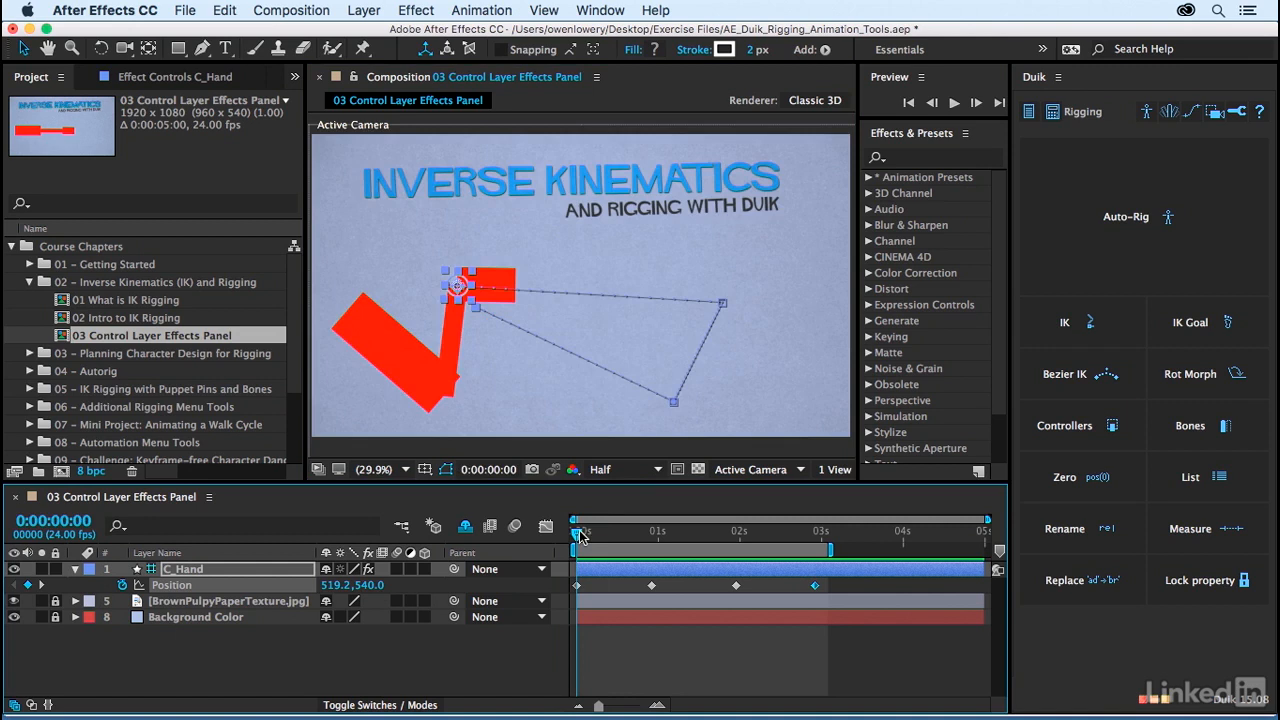
Reveal the effects on the C_Hand layer and open the IK Forearm effect's settings.
{"action": "key", "text": "Return"}
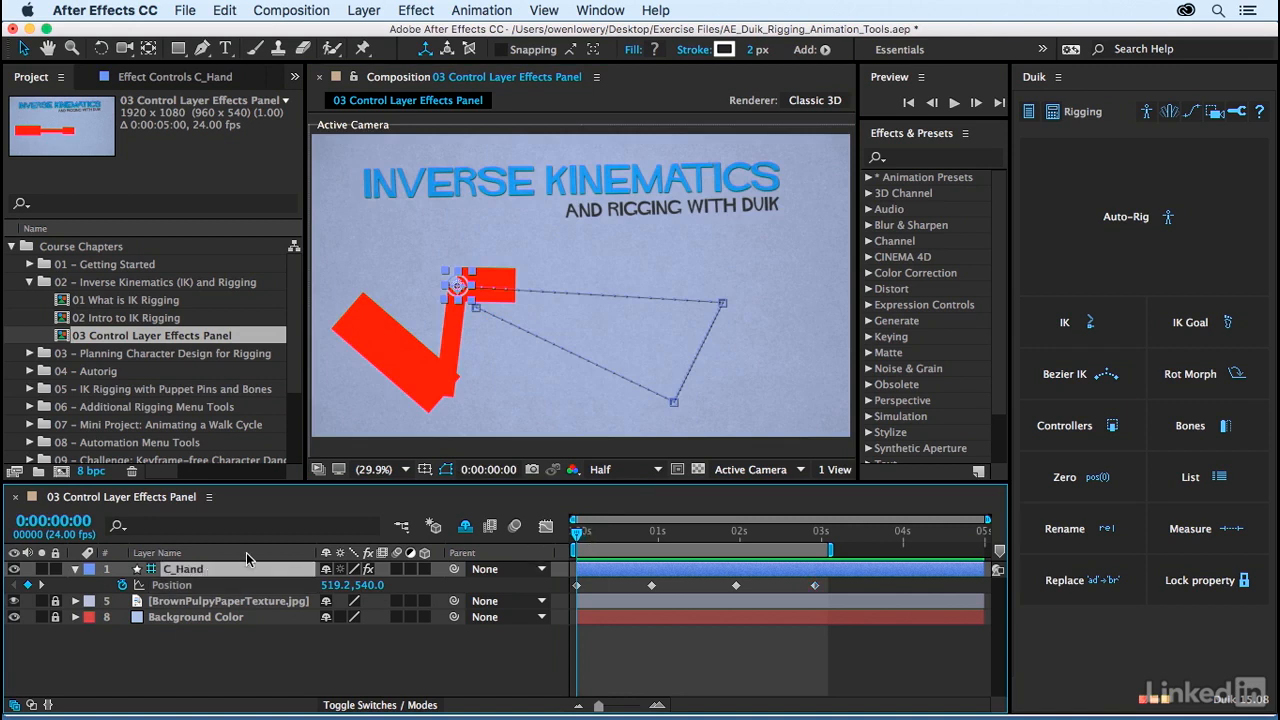
{"action": "key", "text": "e"}
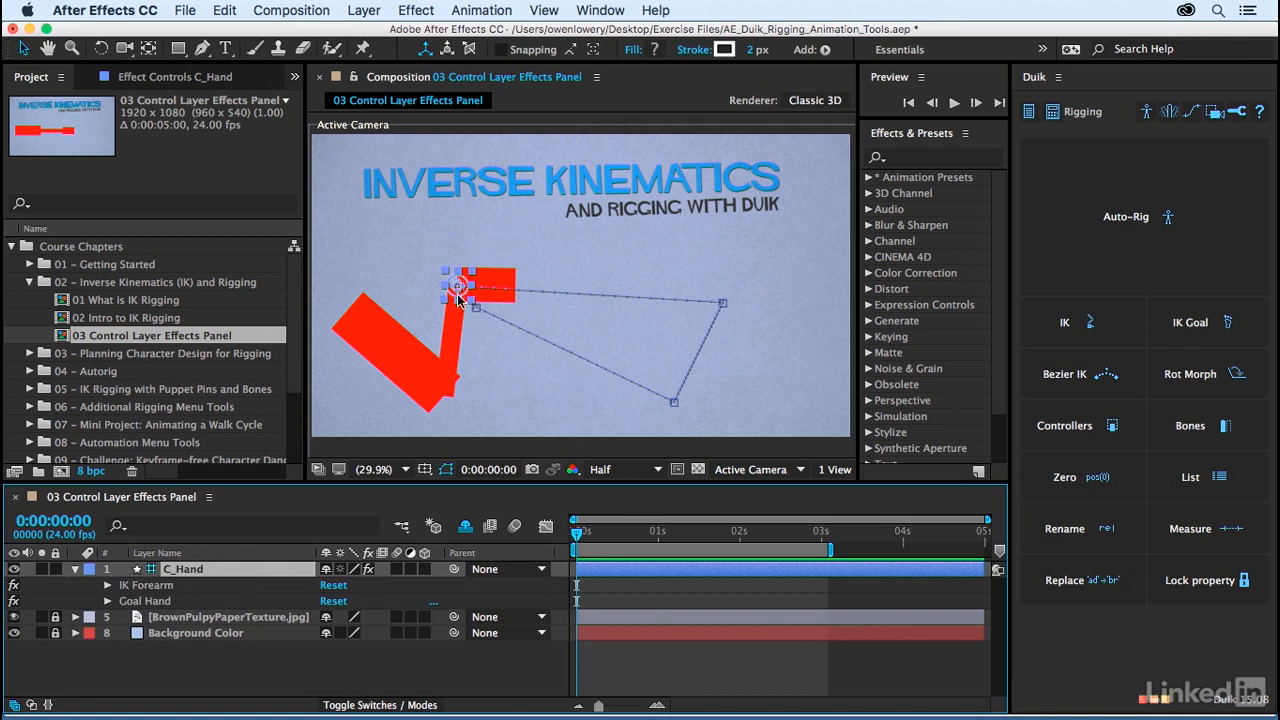
{"action": "left_click", "coordinate": [145, 586]}
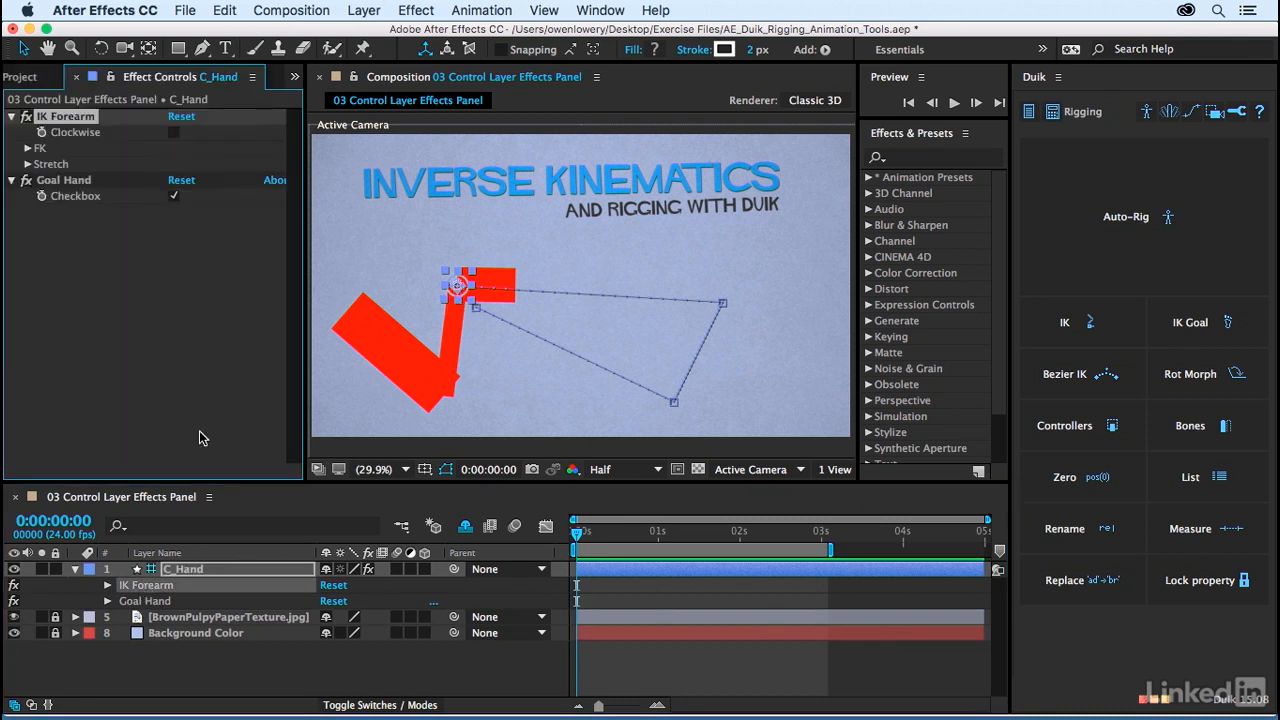
Switch the IK Forearm effect's Clockwise option on and off several times to compare the elbow's bend direction, leaving it off.
{"action": "left_click", "coordinate": [174, 138]}
{"action": "left_click", "coordinate": [174, 138]}
{"action": "left_click", "coordinate": [174, 138]}
{"action": "left_click", "coordinate": [174, 138]}
{"action": "left_click", "coordinate": [174, 138]}
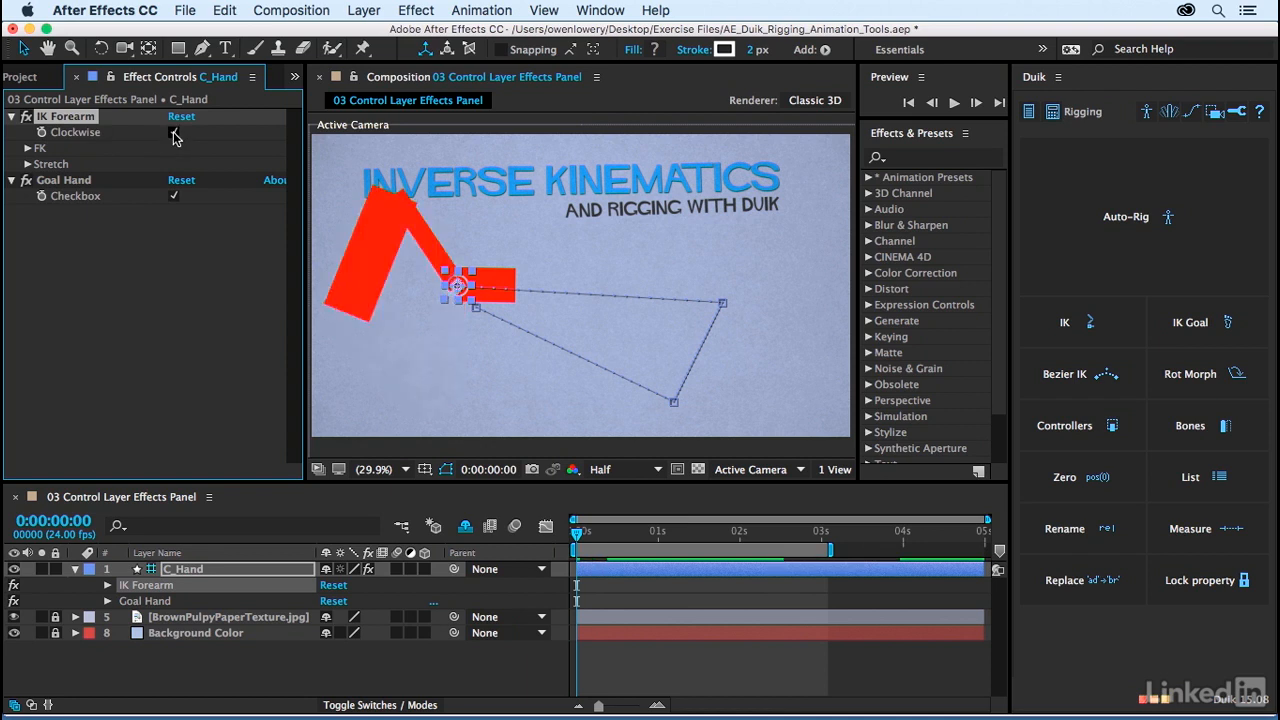
{"action": "left_click", "coordinate": [174, 138]}
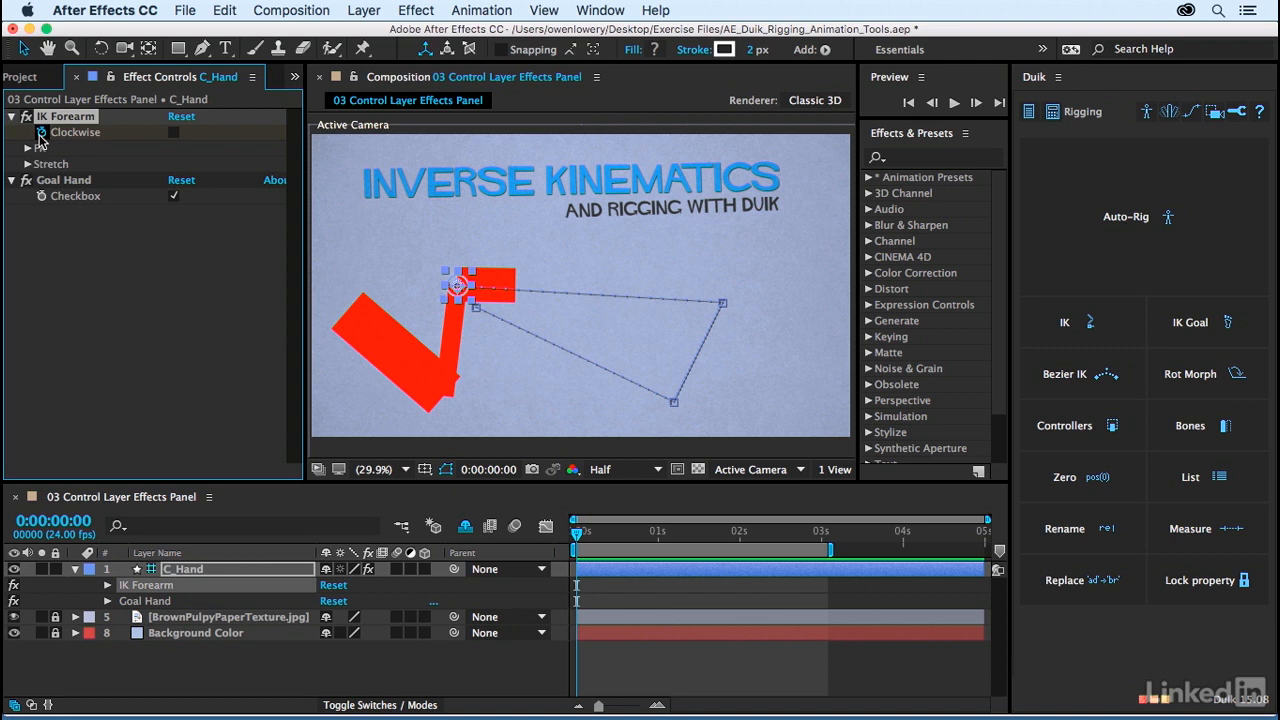
Keyframe the IK Forearm's Clockwise option as off at the first frame and on shortly after one second.
{"action": "left_click", "coordinate": [41, 133]}
{"action": "left_click_drag", "start_coordinate": [625, 538], "coordinate": [591, 545]}
{"action": "left_click", "coordinate": [174, 133]}
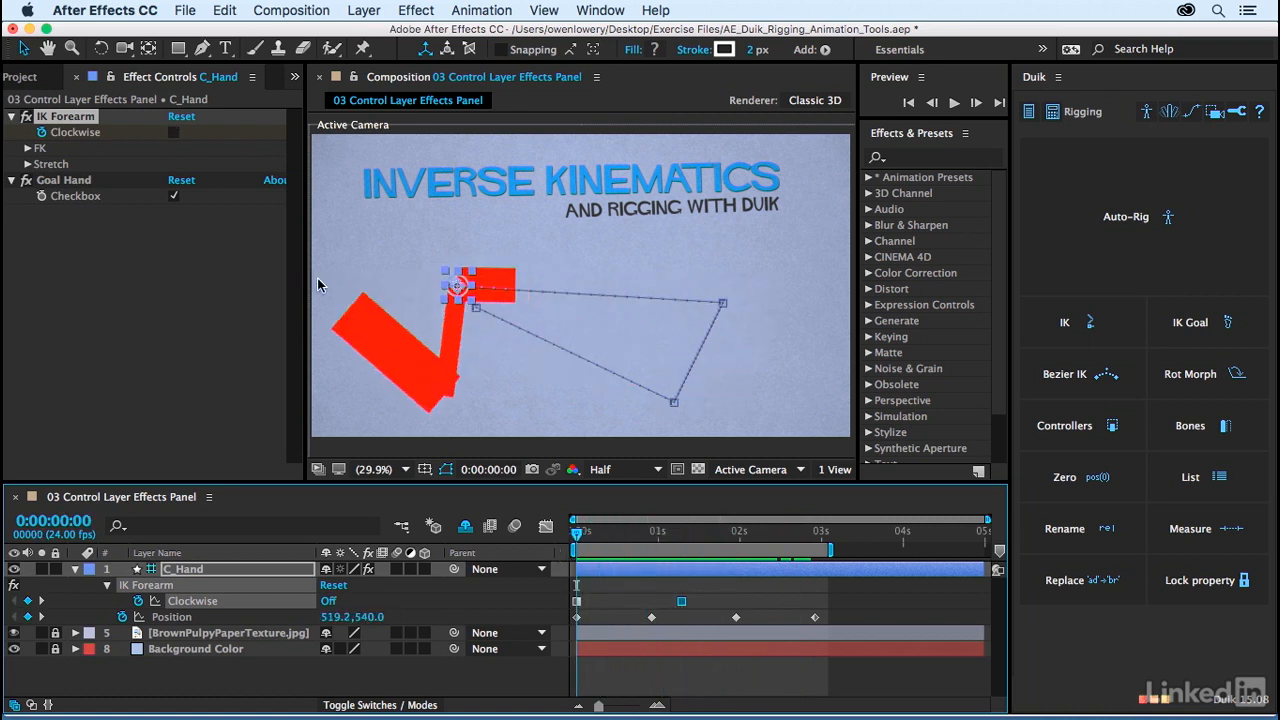
Set Upper FK to 4° and Lower FK to -1° with IK disabled, and switch IK back on.
{"action": "left_click", "coordinate": [28, 149]}
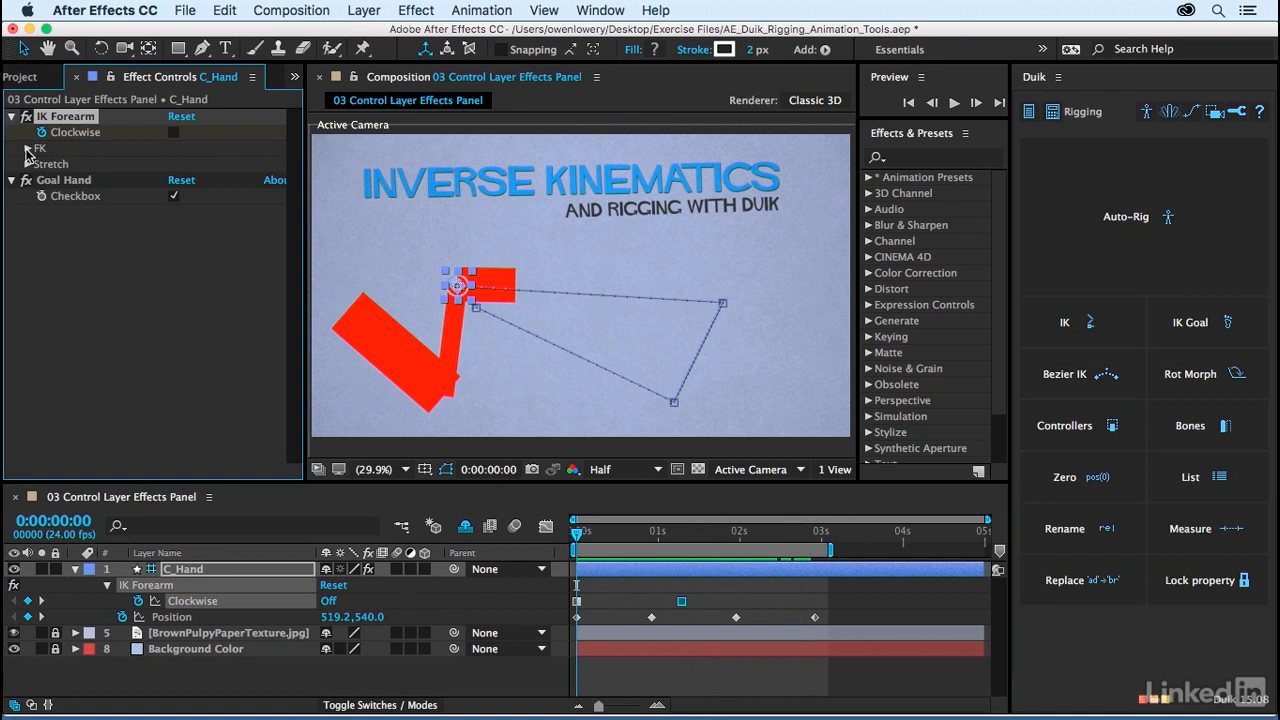
{"action": "left_click", "coordinate": [28, 149]}
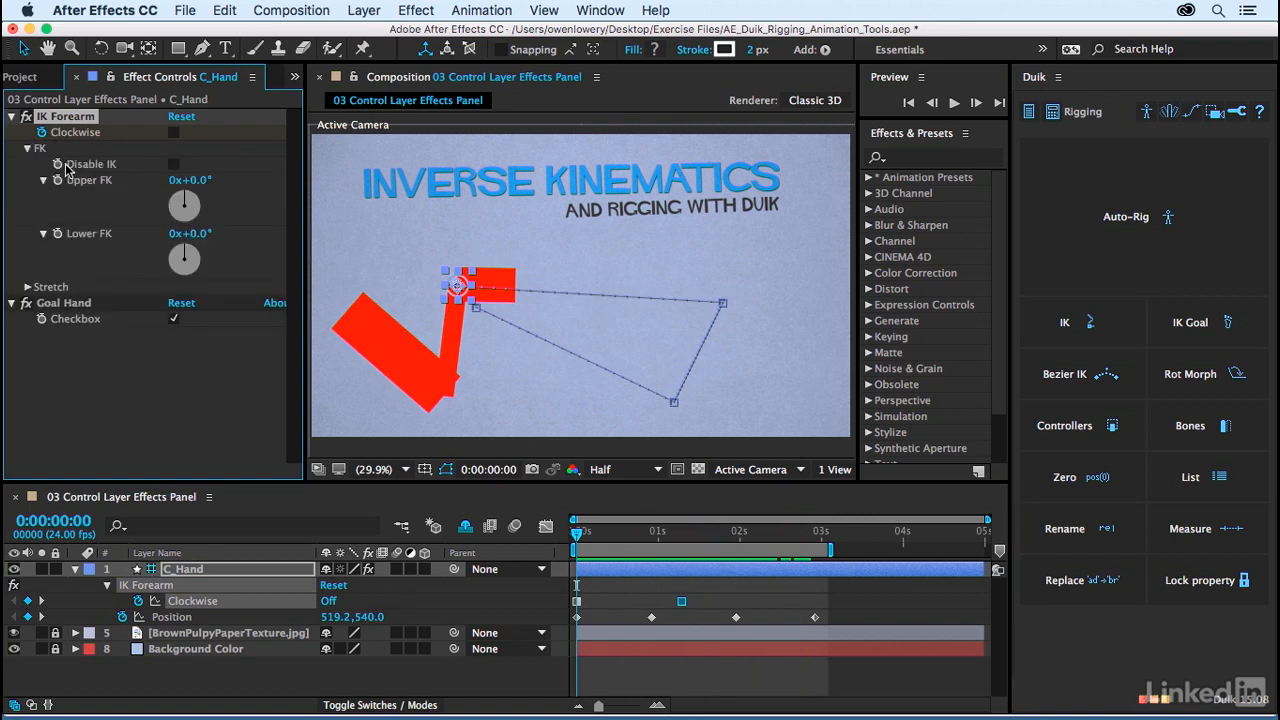
{"action": "left_click", "coordinate": [174, 166]}
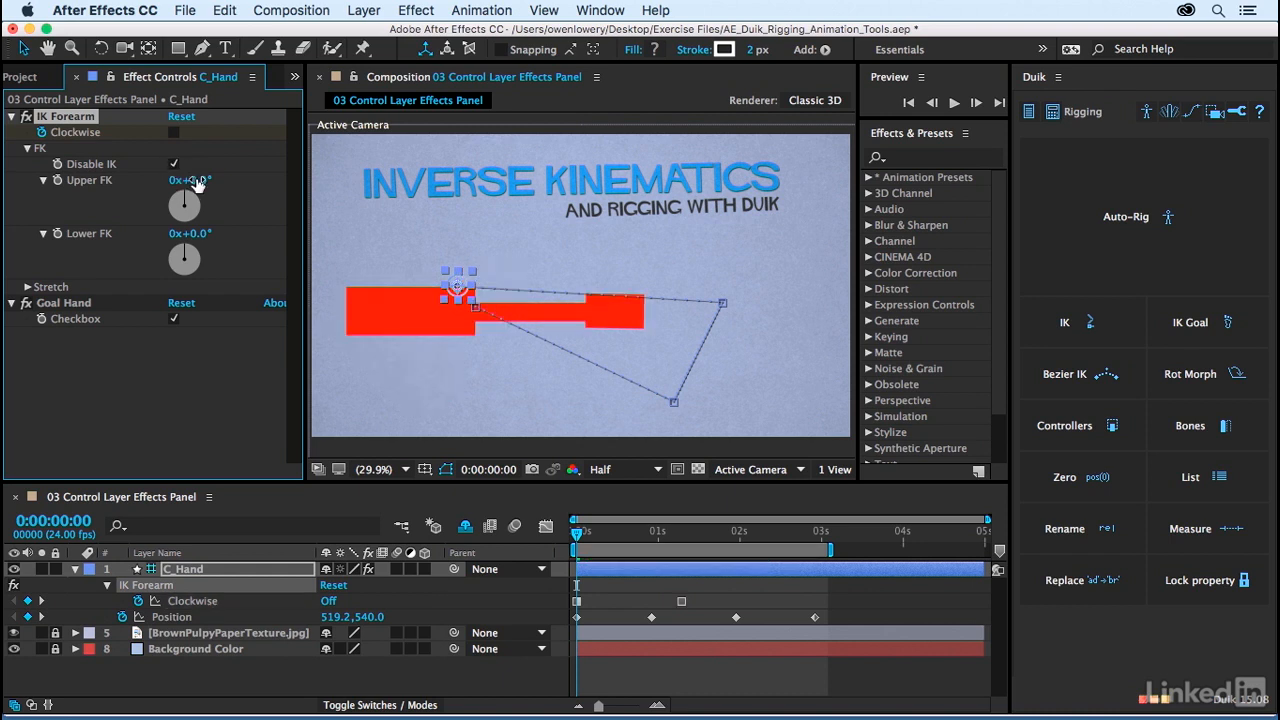
{"action": "left_click_drag", "start_coordinate": [198, 180], "coordinate": [202, 181]}
{"action": "mouse_move", "coordinate": [200, 233]}
{"action": "left_mouse_down"}
{"action": "mouse_move", "coordinate": [220, 233]}
{"action": "mouse_move", "coordinate": [170, 229]}
{"action": "mouse_move", "coordinate": [180, 226]}
{"action": "left_mouse_up"}
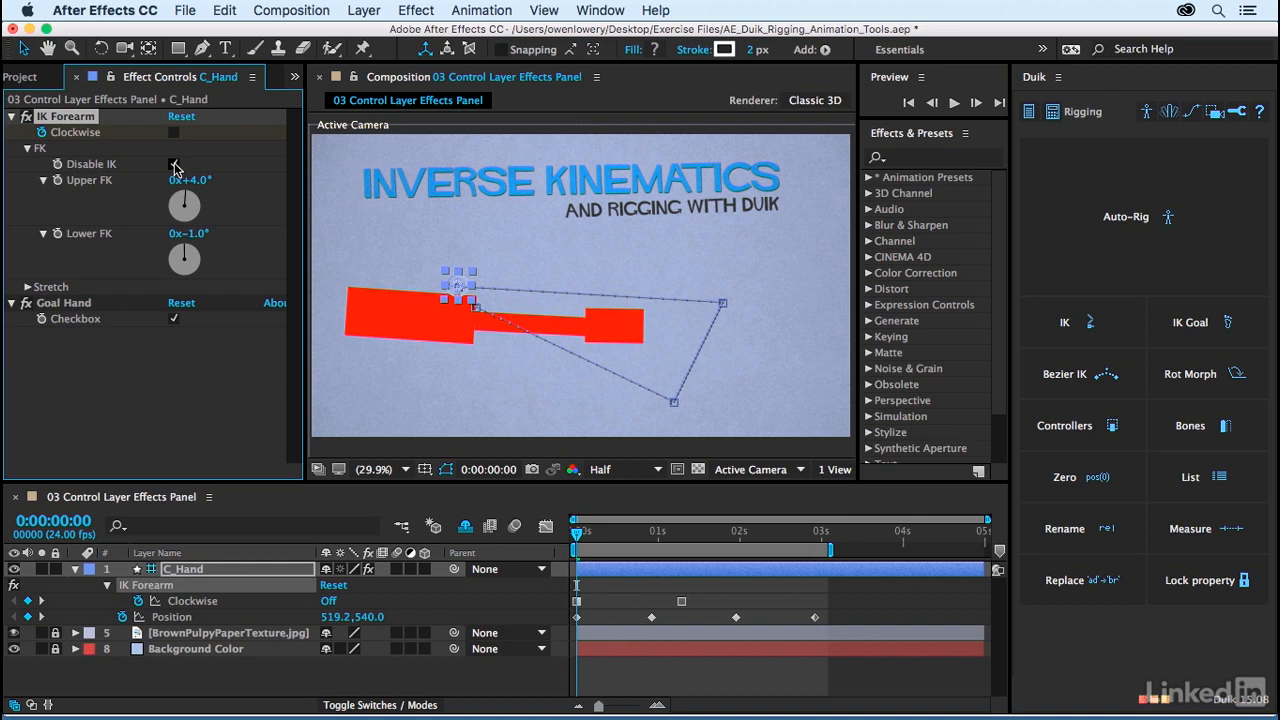
{"action": "left_click", "coordinate": [174, 165]}
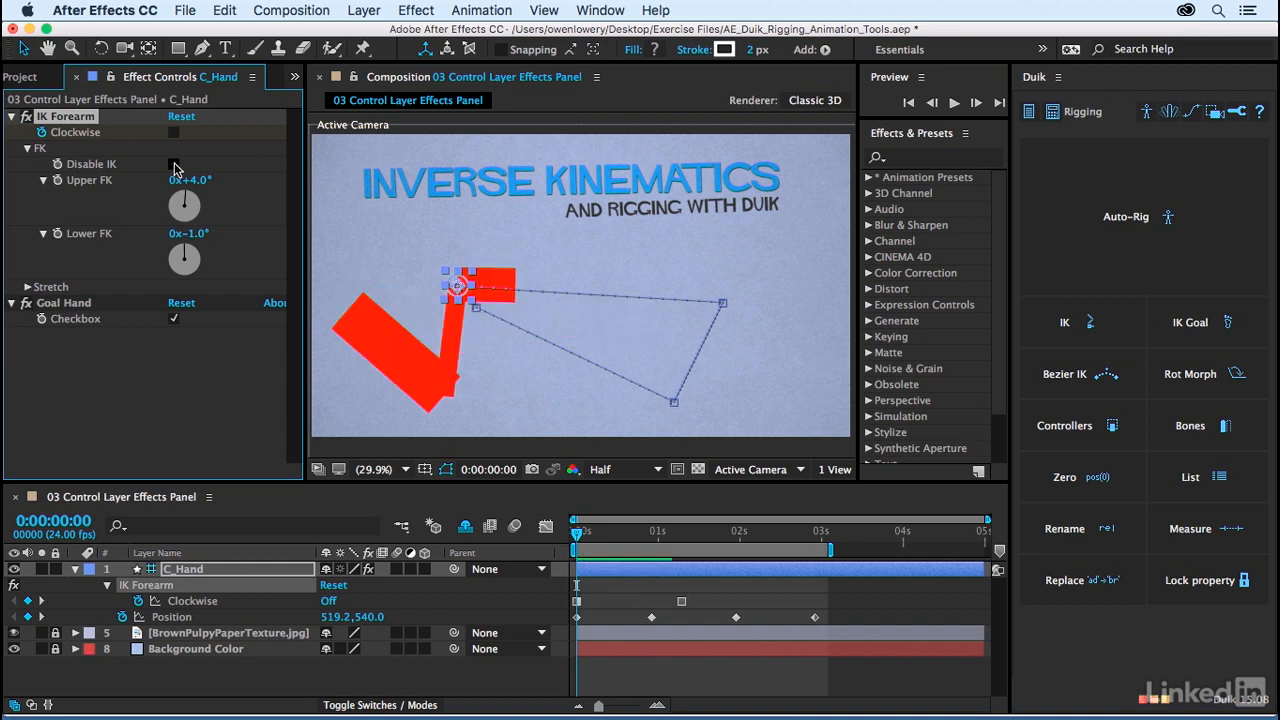
{"action": "left_click", "coordinate": [28, 149]}
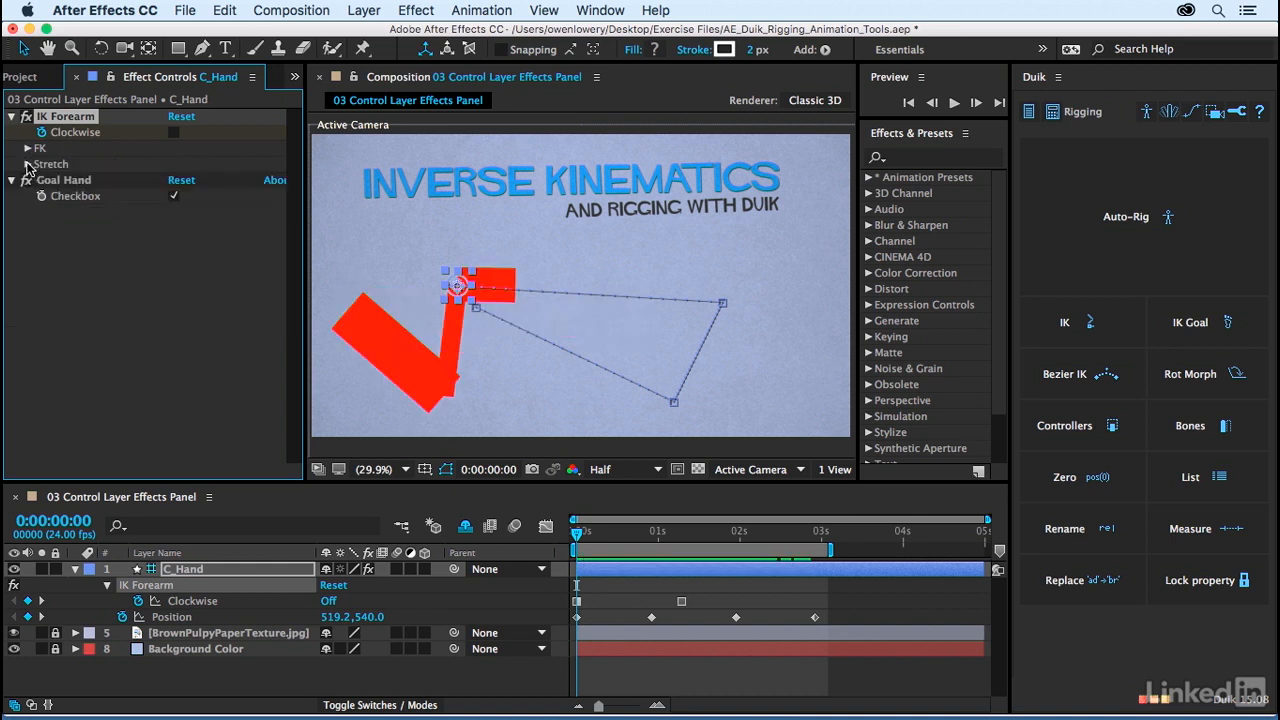
Open the IK Forearm's Stretch settings and play through the first second to examine how the arm stretches.
{"action": "left_click", "coordinate": [28, 165]}
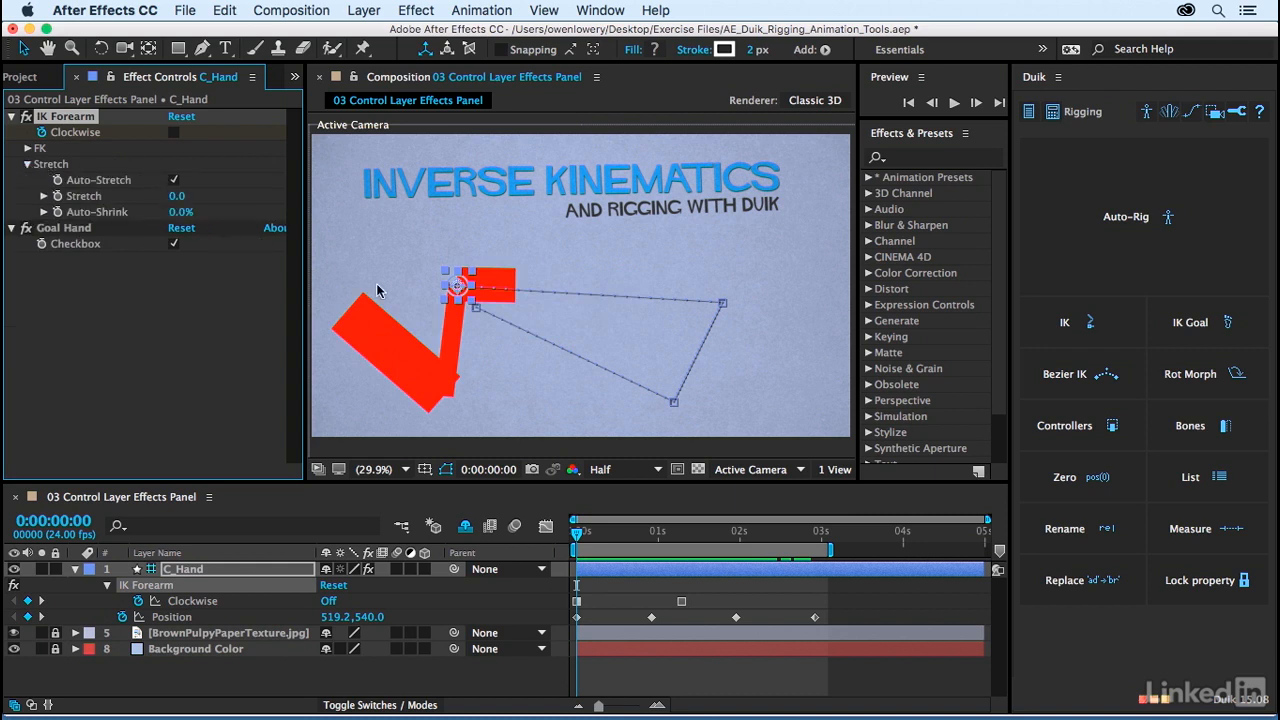
{"action": "key", "text": "space"}
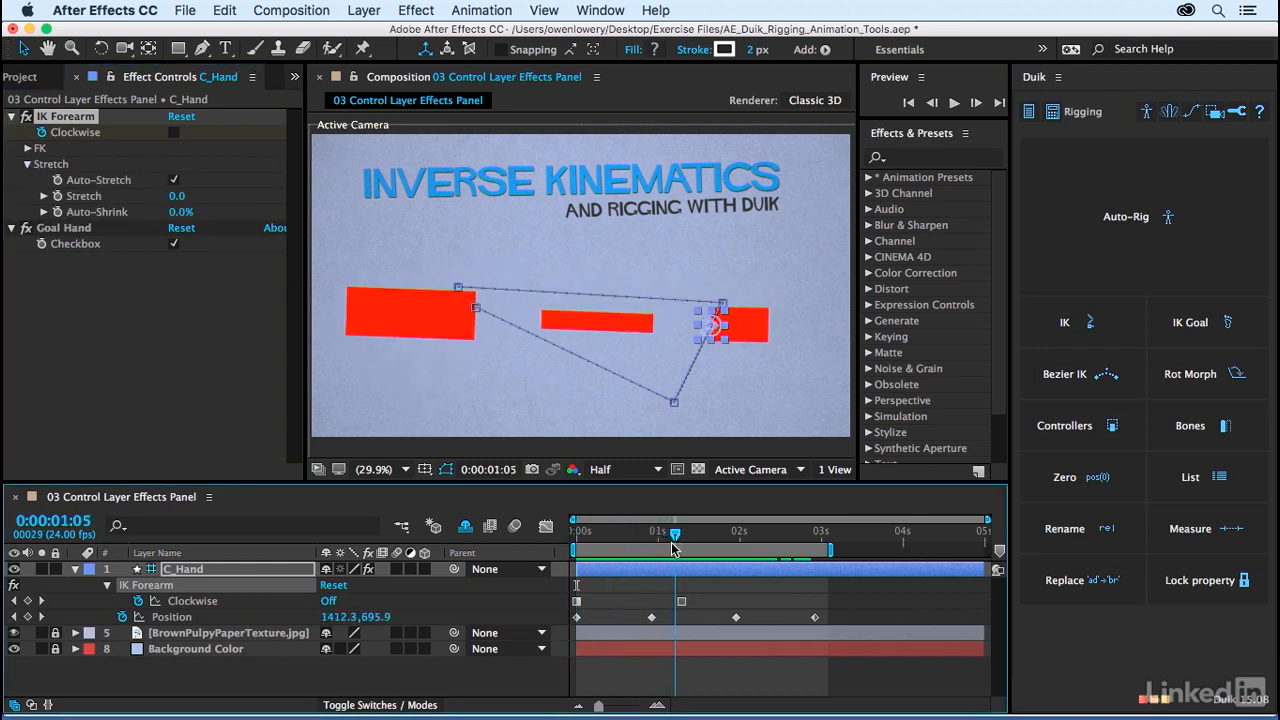
{"action": "key", "text": "space"}
{"action": "left_click_drag", "start_coordinate": [602, 540], "coordinate": [662, 527]}
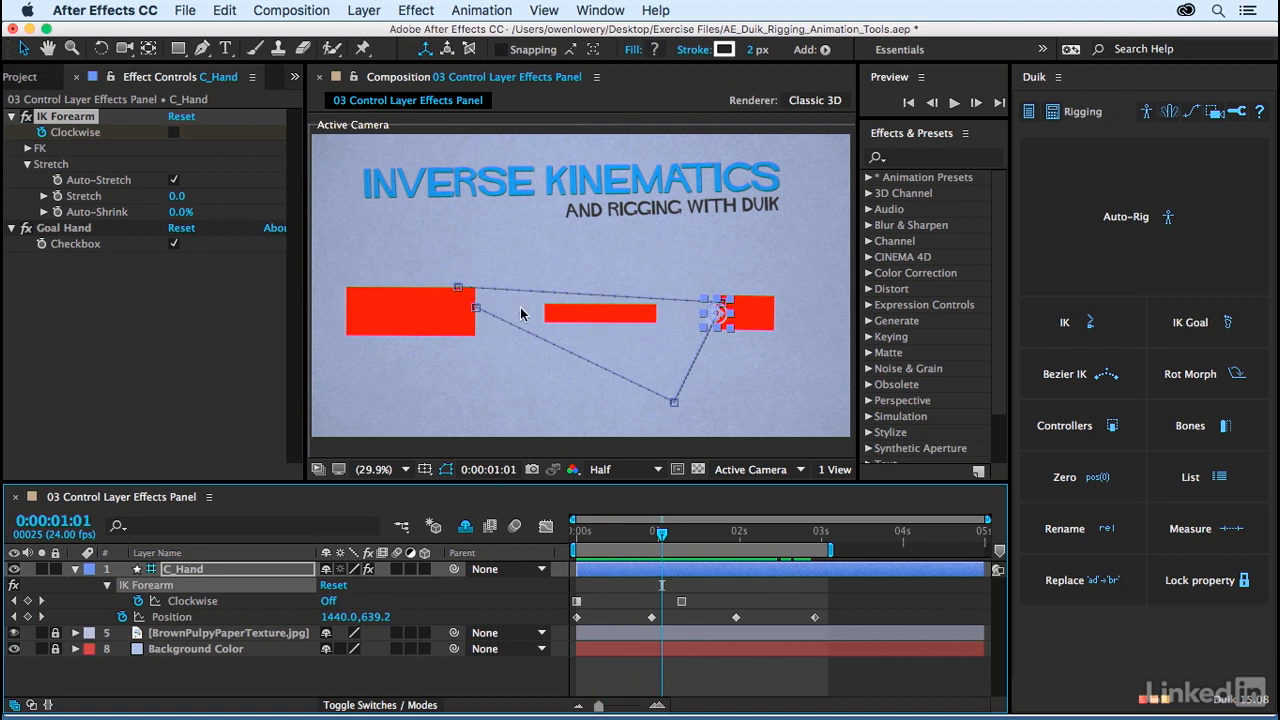
Turn off Auto-Stretch for the IK Forearm and check the arm's reach at the start and at 0:00:00:15.
{"action": "left_click", "coordinate": [174, 182]}
{"action": "left_click_drag", "start_coordinate": [662, 540], "coordinate": [593, 488]}
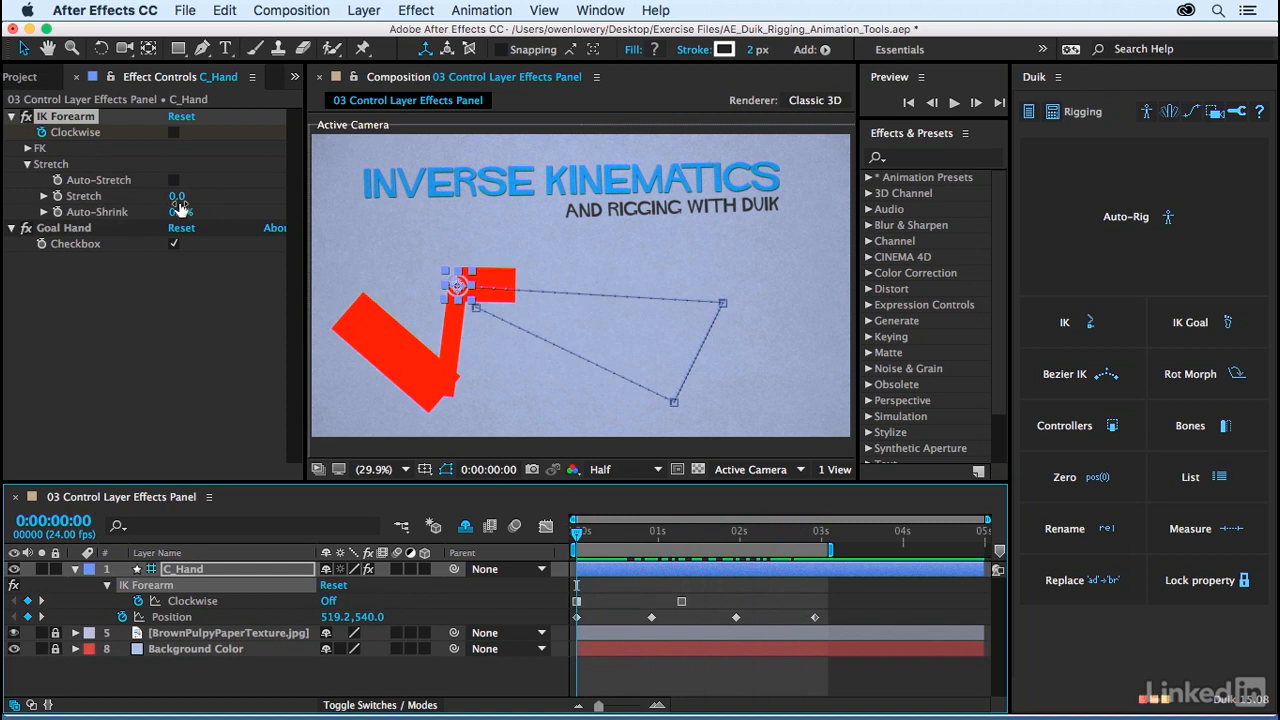
{"action": "left_click", "coordinate": [627, 536]}
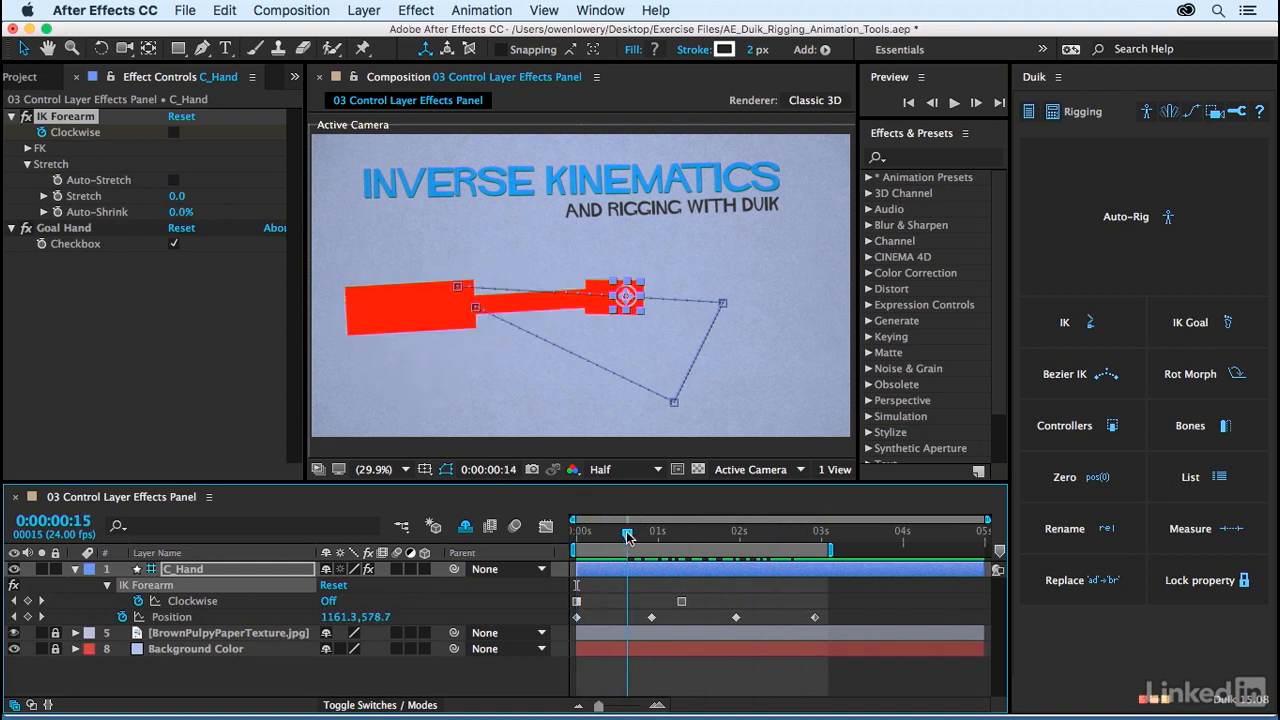
Set the IK Forearm's Stretch to 47 and scrub around the first second to check the arm's reach.
{"action": "left_click_drag", "start_coordinate": [177, 196], "coordinate": [221, 197]}
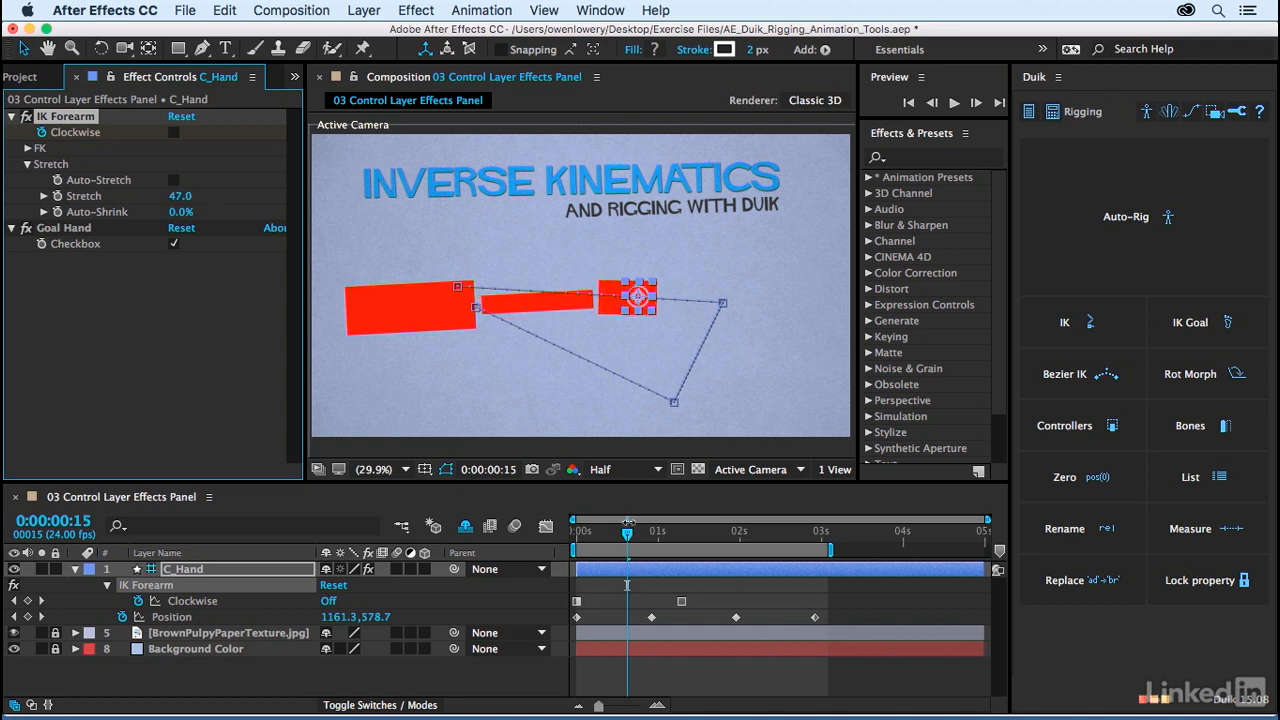
{"action": "left_click_drag", "start_coordinate": [628, 522], "coordinate": [661, 542]}
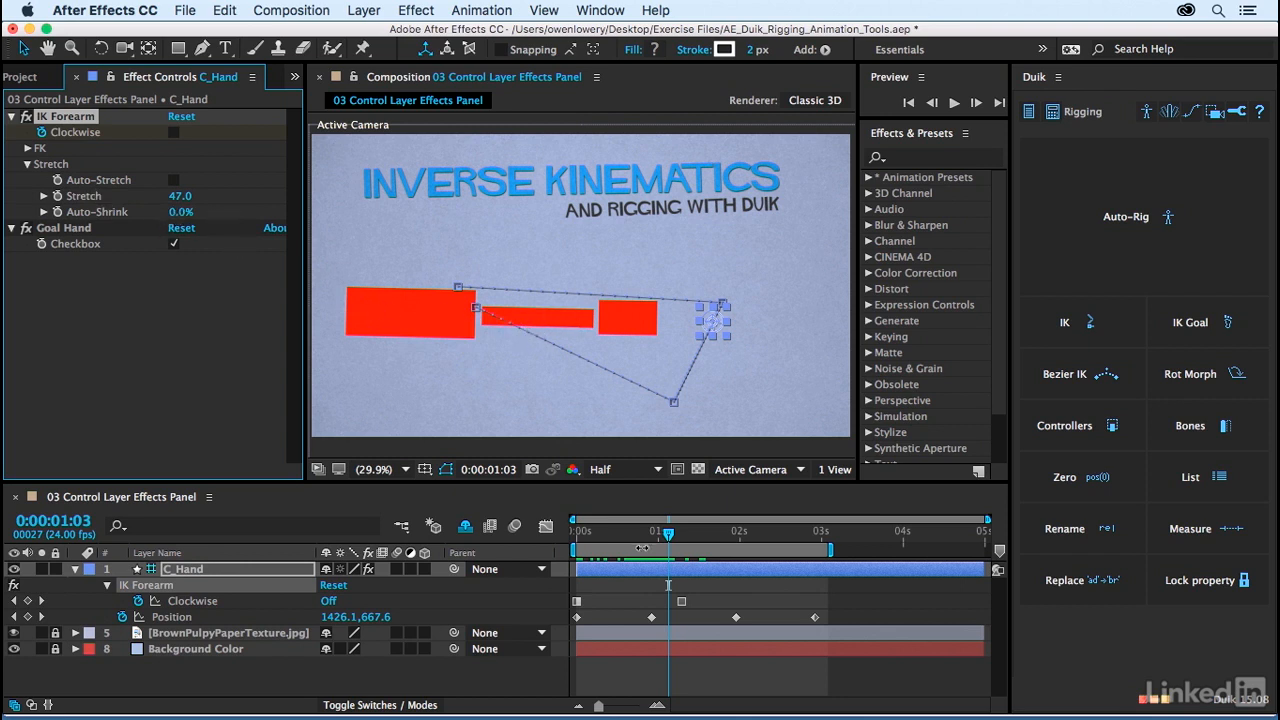
{"action": "left_click_drag", "start_coordinate": [652, 534], "coordinate": [616, 540]}
Try the IK Forearm's Auto-Shrink at -42% and at 42%, checking the bent arm at 0:00:00:06.
{"action": "left_click_drag", "start_coordinate": [177, 212], "coordinate": [136, 218]}
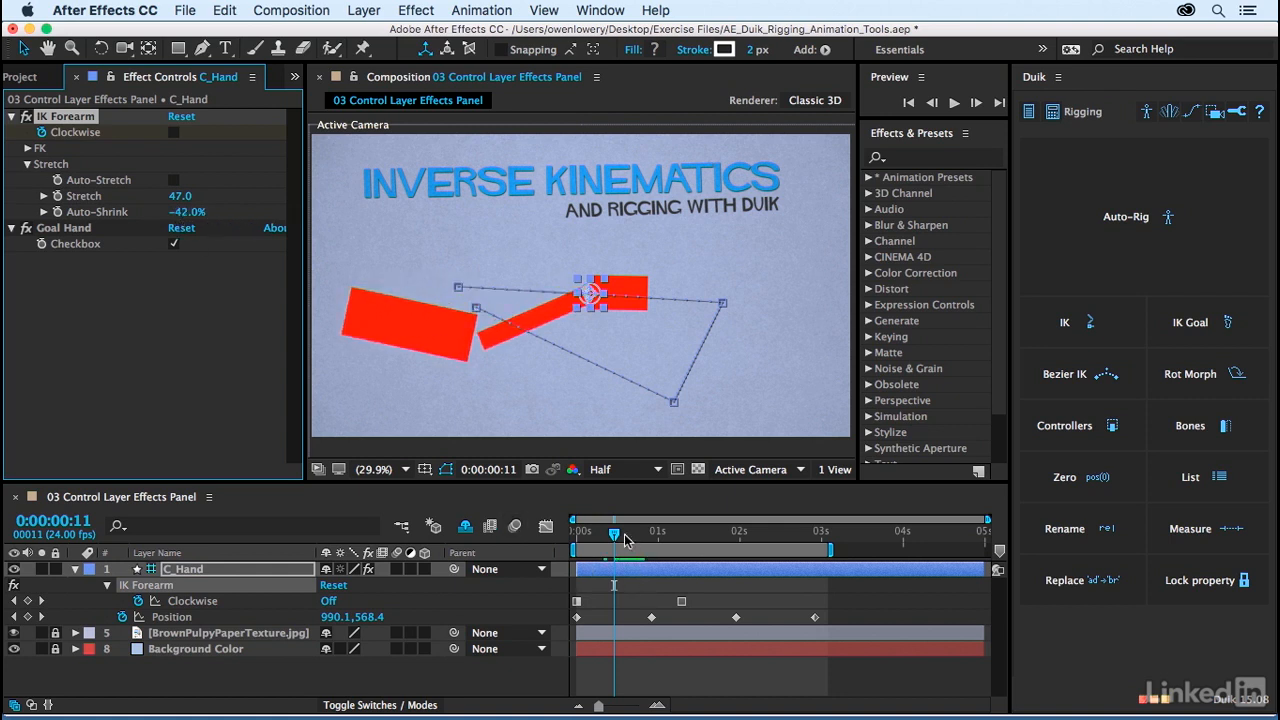
{"action": "left_click_drag", "start_coordinate": [614, 534], "coordinate": [597, 535]}
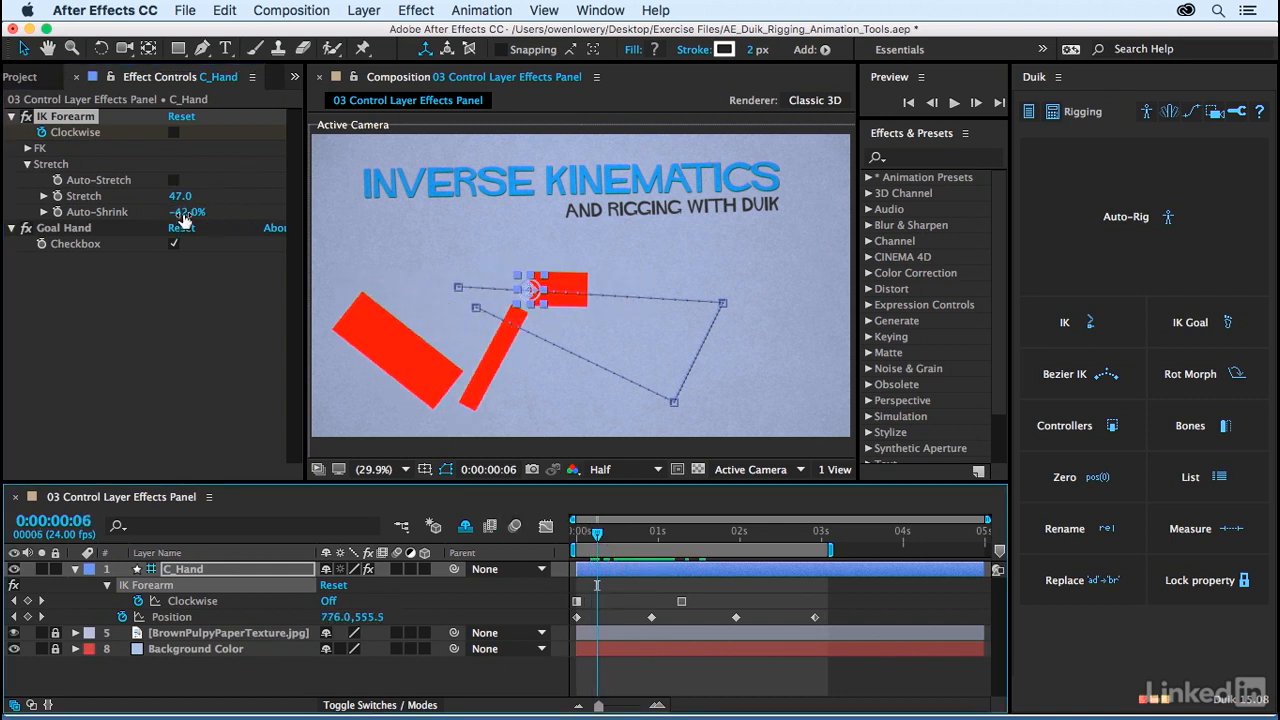
{"action": "left_click_drag", "start_coordinate": [186, 212], "coordinate": [260, 212]}
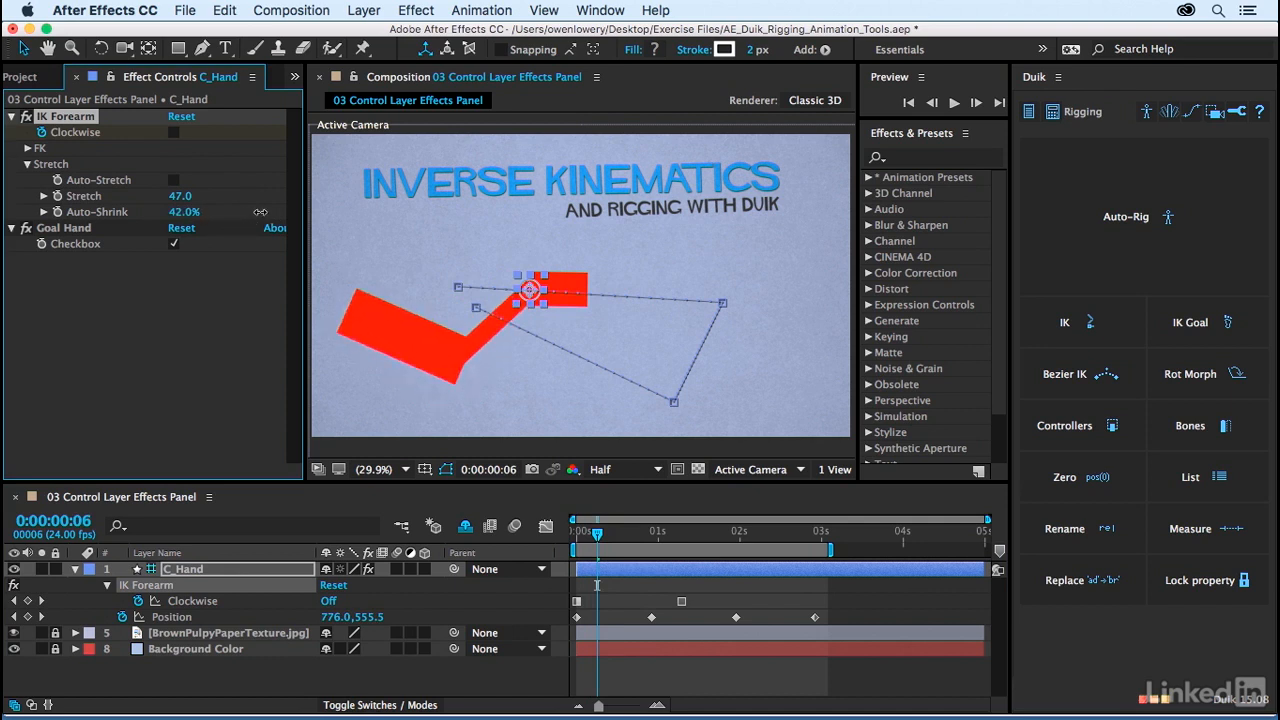
Reset the IK Forearm's Auto-Shrink to 0% and Stretch to 0.
{"action": "left_click", "coordinate": [184, 212]}
{"action": "type", "text": "0"}
{"action": "left_click", "coordinate": [179, 196]}
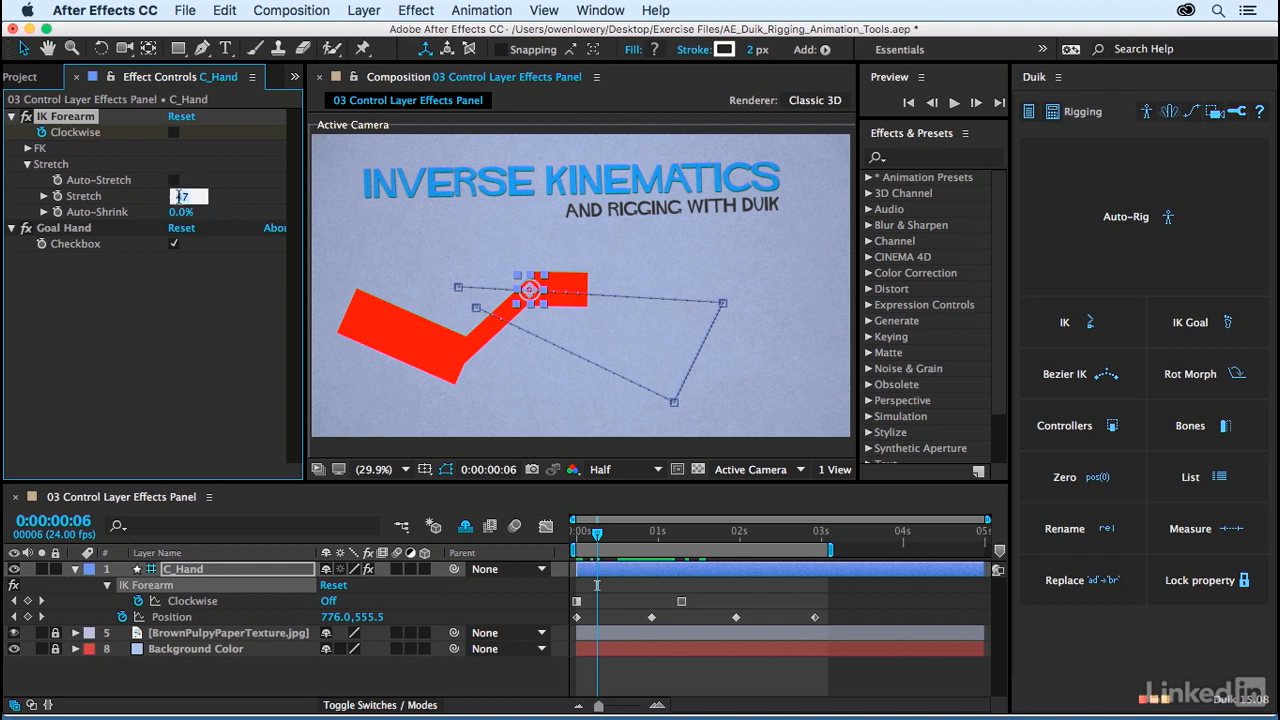
{"action": "key", "text": "Return"}
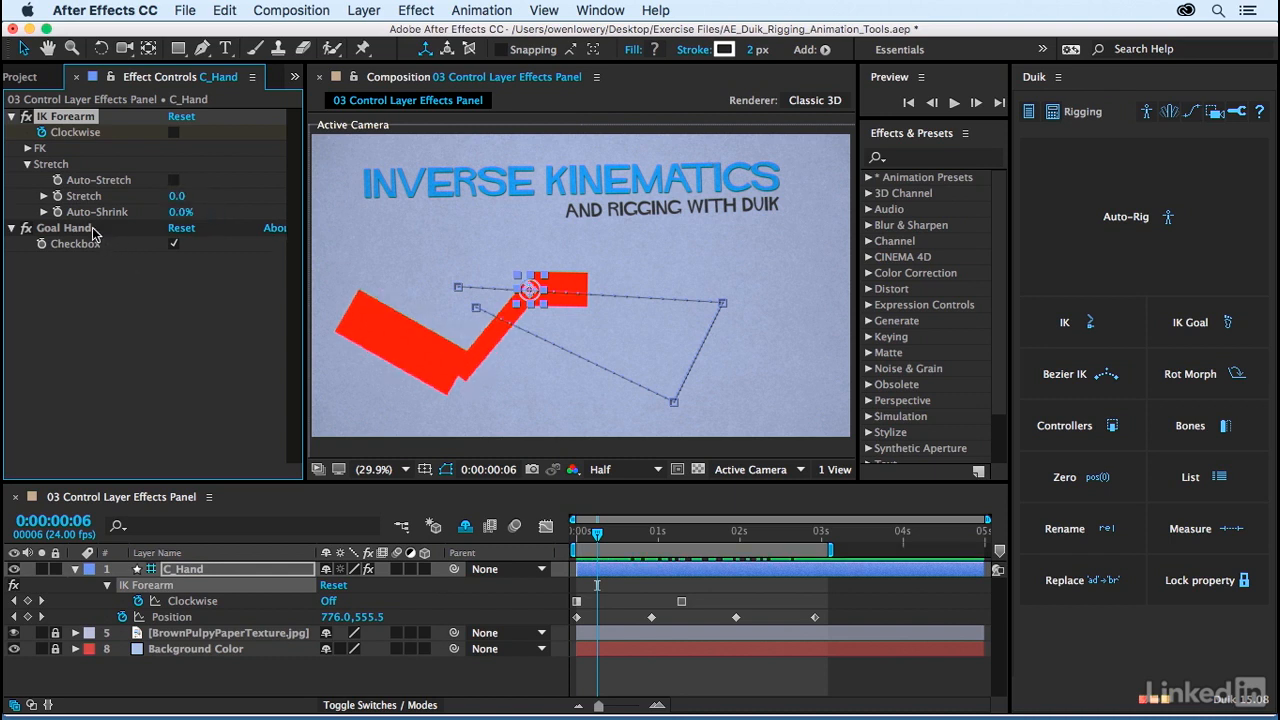
Disable the Goal Hand checkbox, scrub the first second to compare the hand's orientation, and enable it again.
{"action": "left_click_drag", "start_coordinate": [612, 531], "coordinate": [658, 558]}
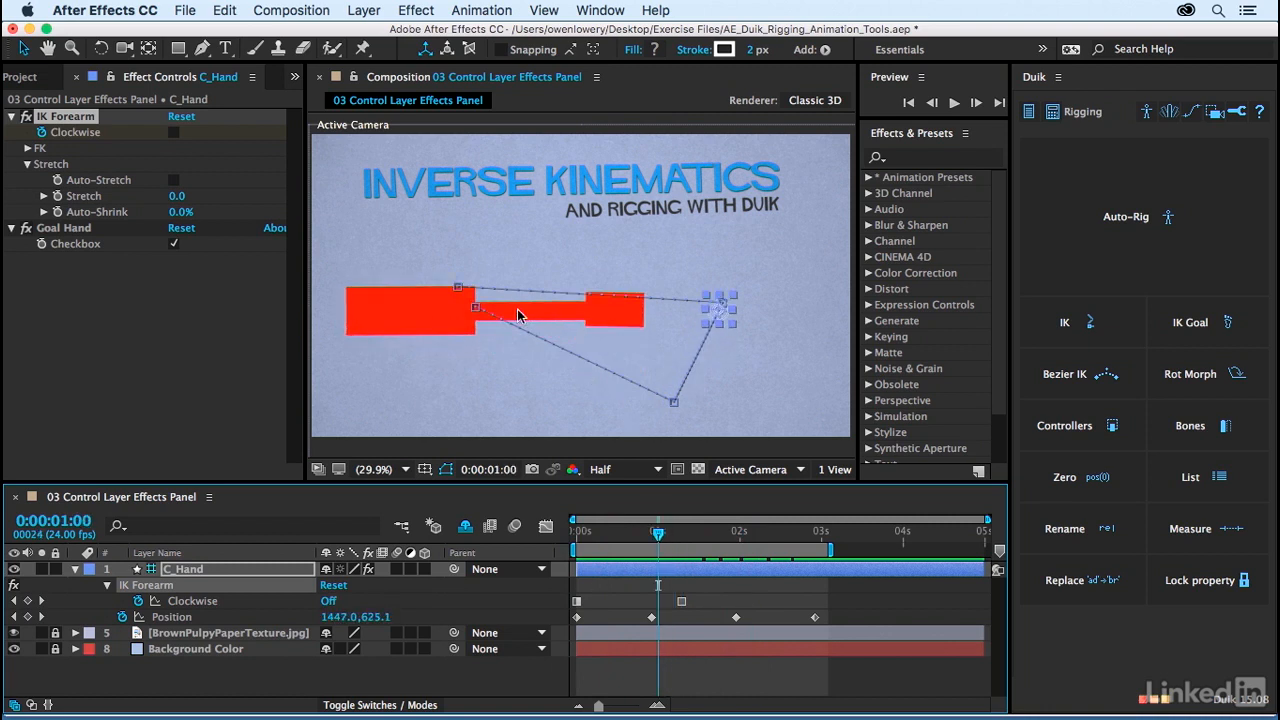
{"action": "left_click", "coordinate": [173, 249]}
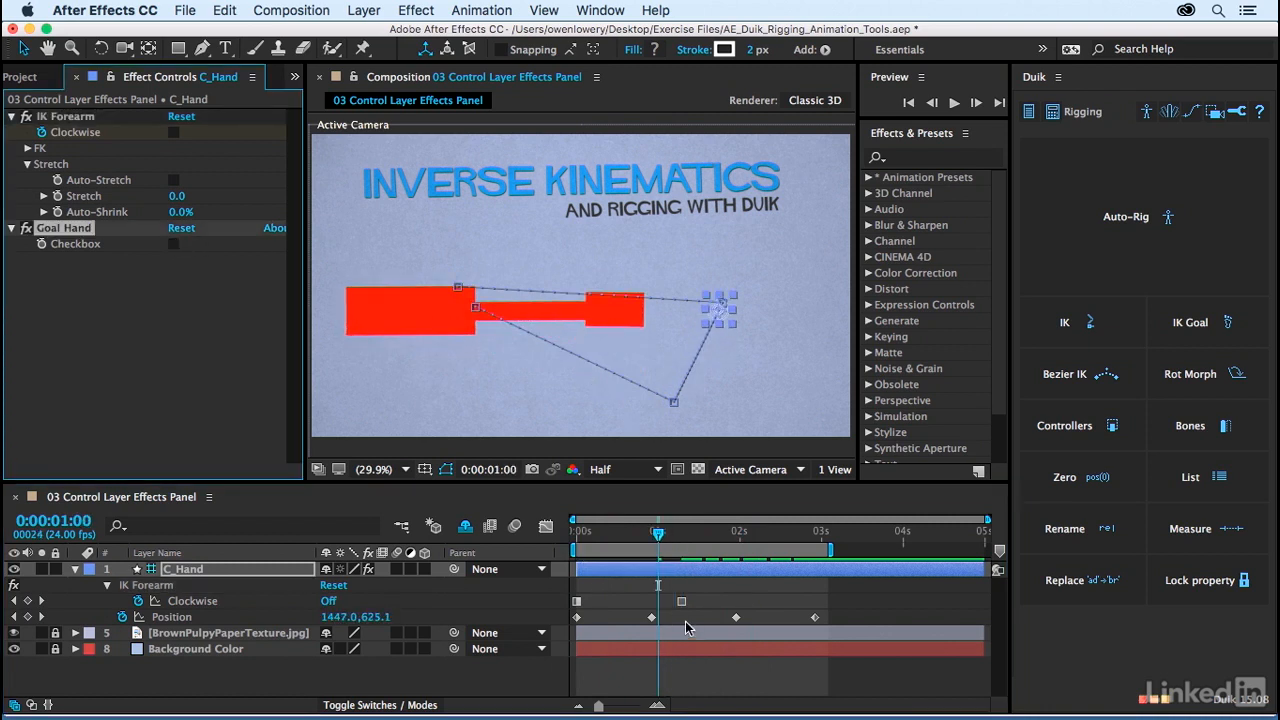
{"action": "left_click_drag", "start_coordinate": [658, 533], "coordinate": [600, 530]}
{"action": "mouse_move", "coordinate": [578, 528]}
{"action": "left_mouse_down"}
{"action": "mouse_move", "coordinate": [624, 533]}
{"action": "mouse_move", "coordinate": [595, 540]}
{"action": "left_mouse_up"}
{"action": "left_click", "coordinate": [174, 244]}
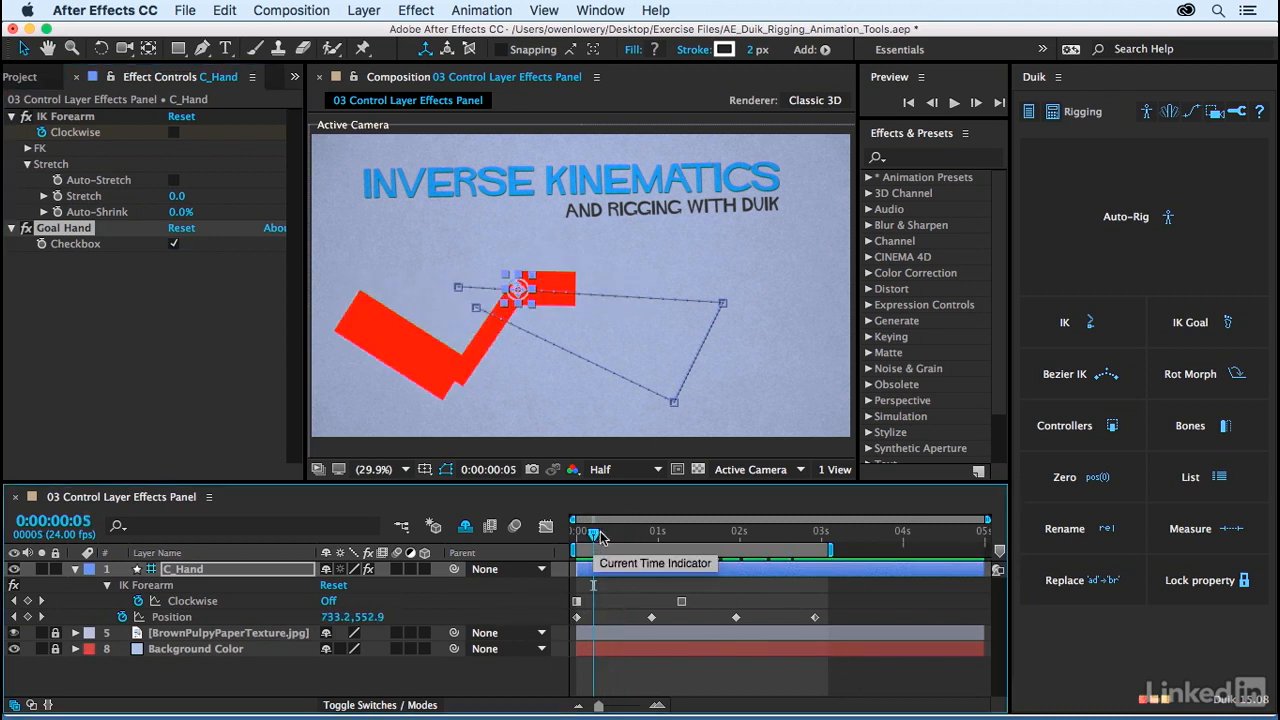
Reveal the C_Hand layer's rotation and set it to about 4°.
{"action": "left_click", "coordinate": [173, 570]}
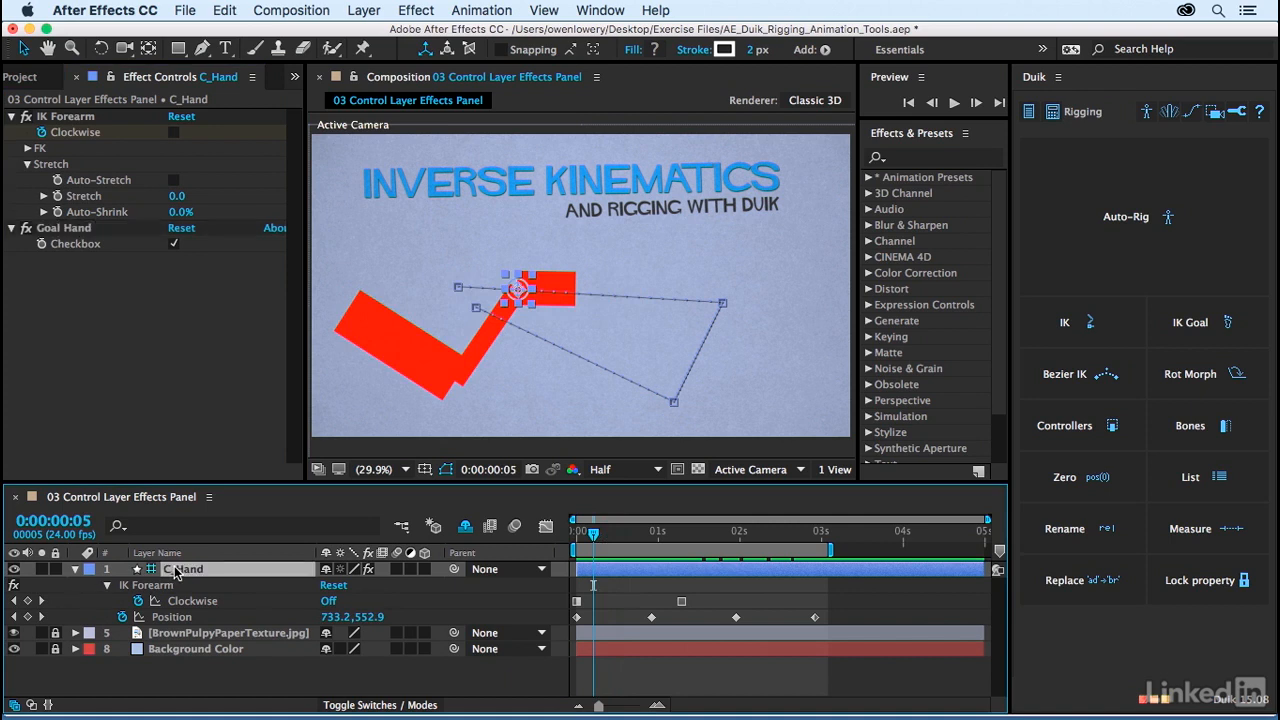
{"action": "key", "text": "r"}
{"action": "left_click_drag", "start_coordinate": [348, 586], "coordinate": [324, 553]}
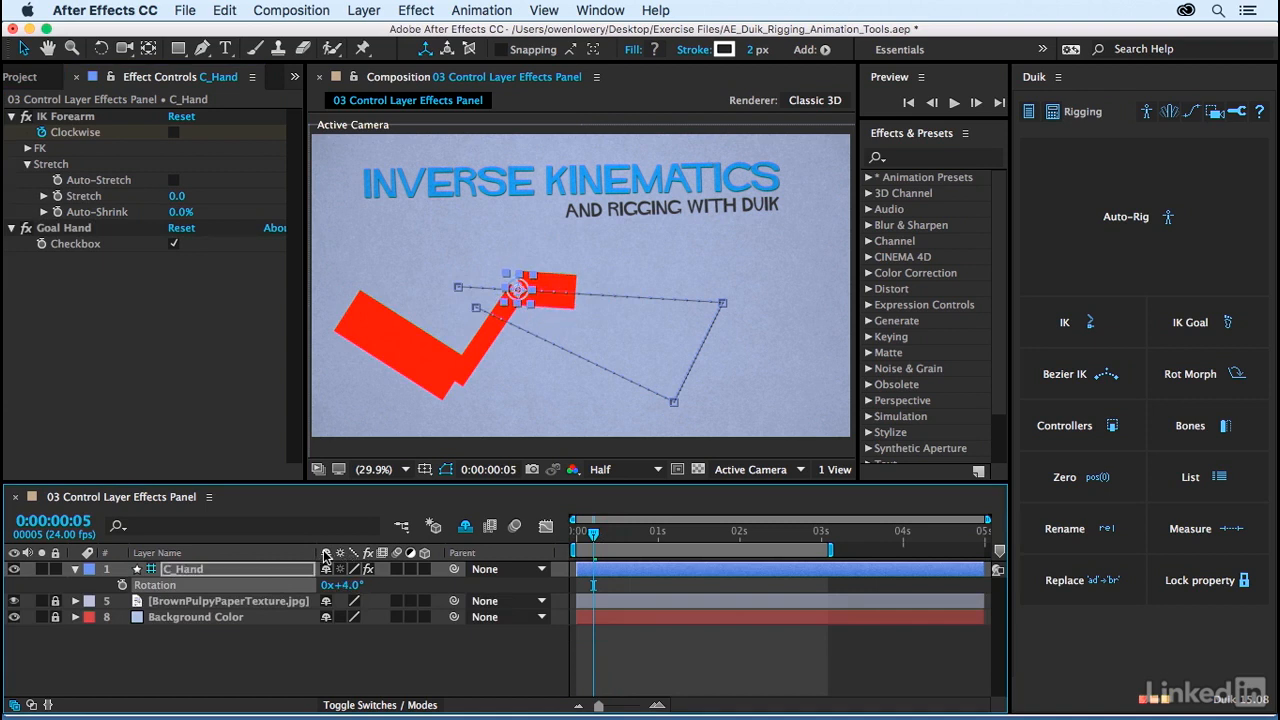